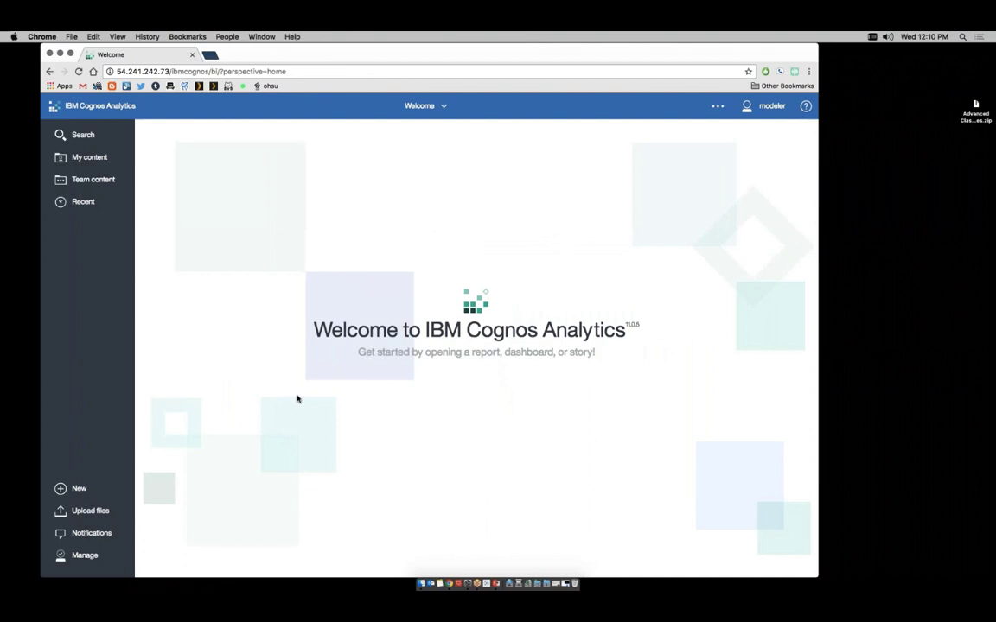
Step: Create a new report from the 1 column template and show its page design view
{"action": "left_click", "coordinate": [91, 490]}
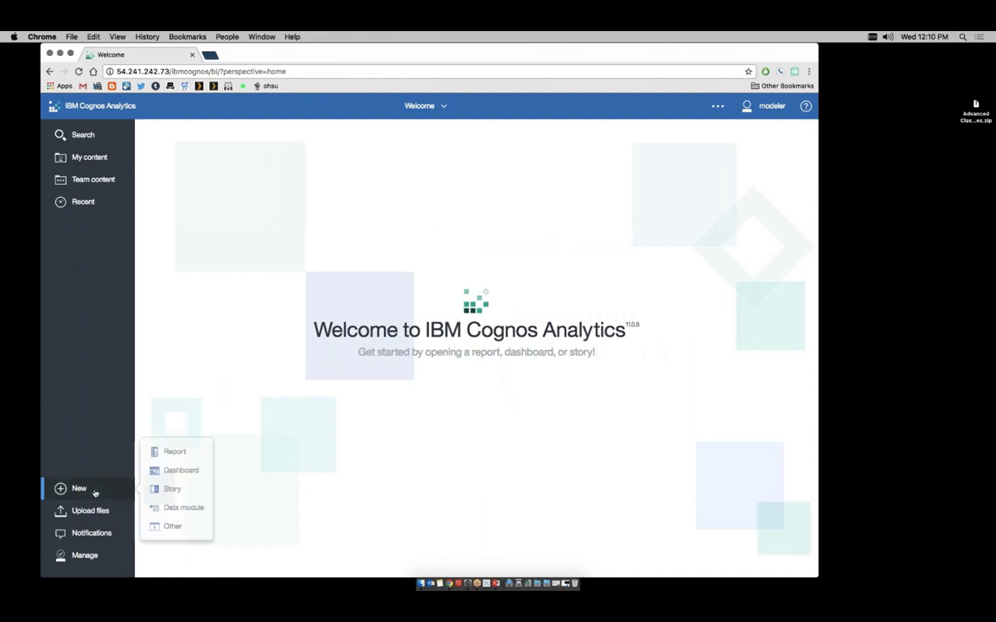
{"action": "left_click", "coordinate": [176, 452]}
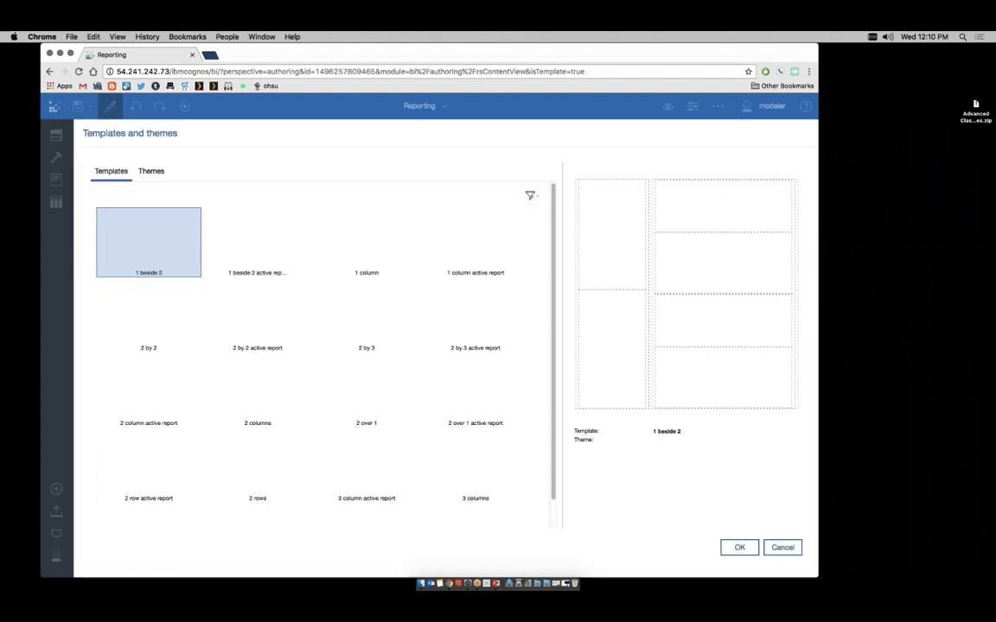
{"action": "left_click", "coordinate": [319, 218]}
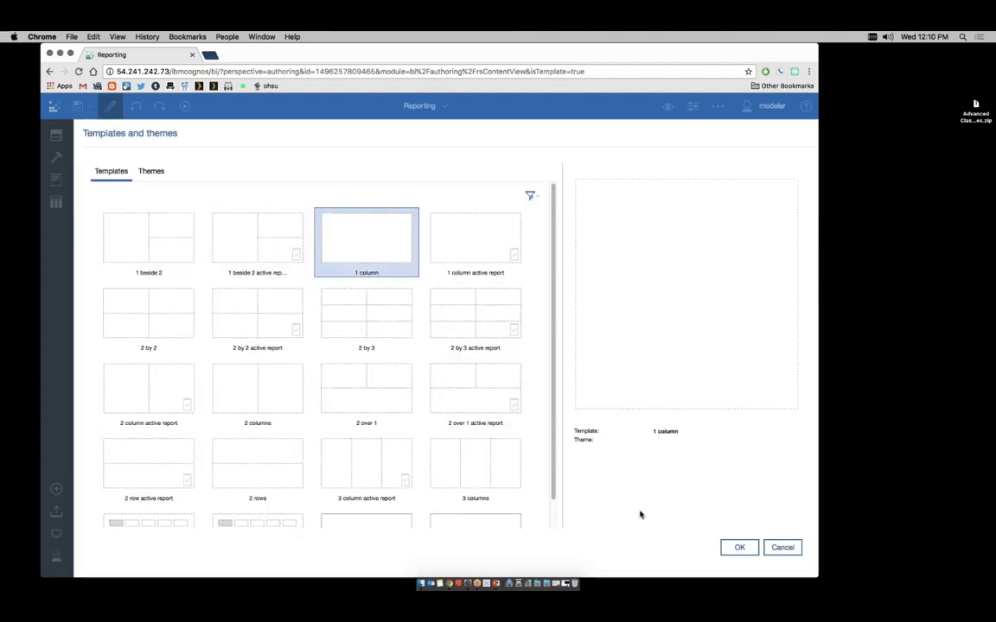
{"action": "left_click", "coordinate": [736, 547]}
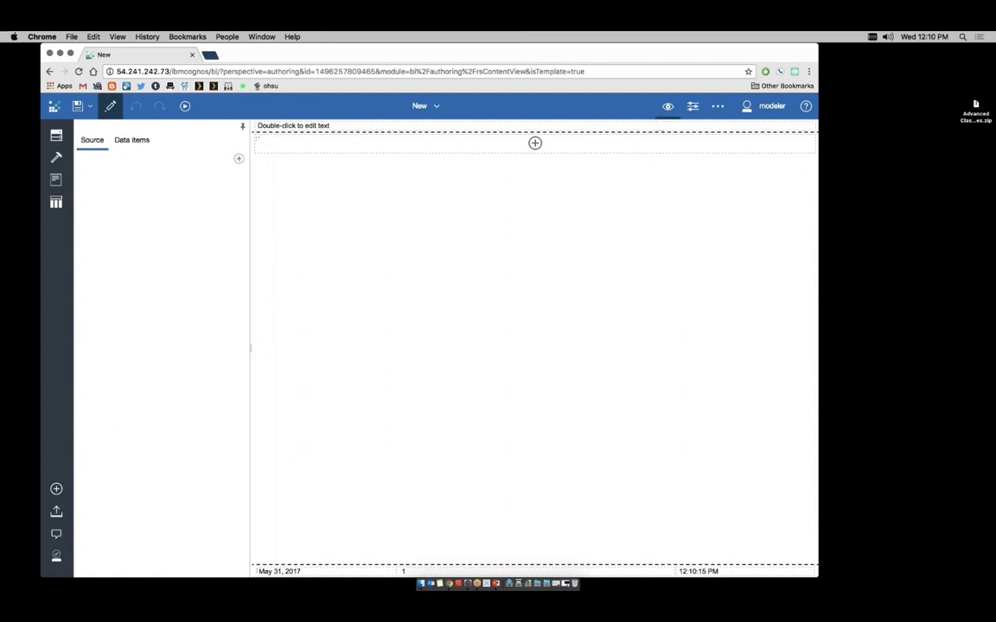
{"action": "left_click", "coordinate": [667, 105]}
{"action": "left_click", "coordinate": [681, 142]}
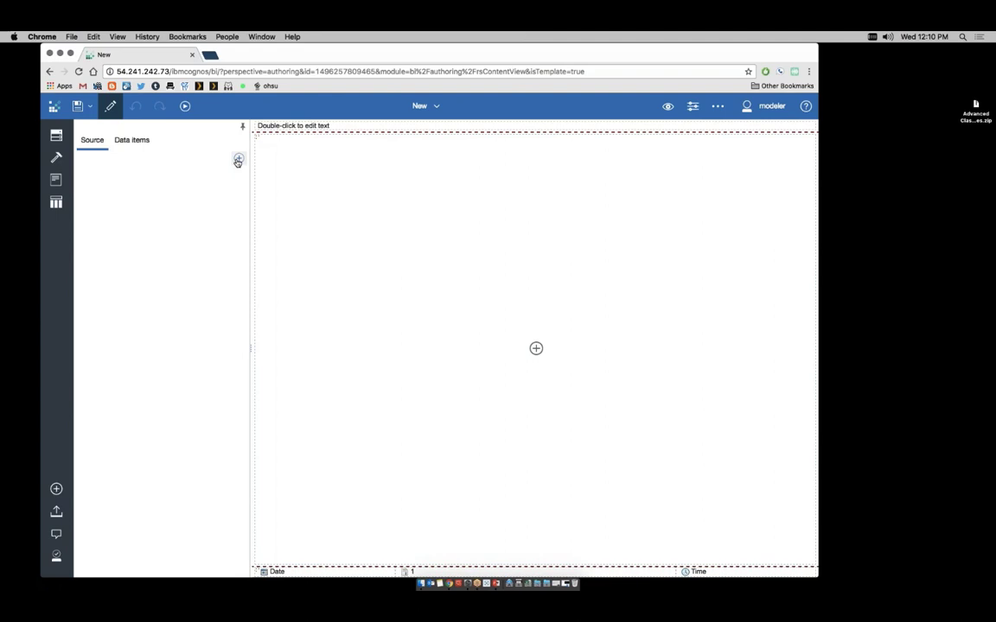
Step: Pick Samples > Models > GO sales (query) as the report's data source
{"action": "left_click", "coordinate": [238, 161]}
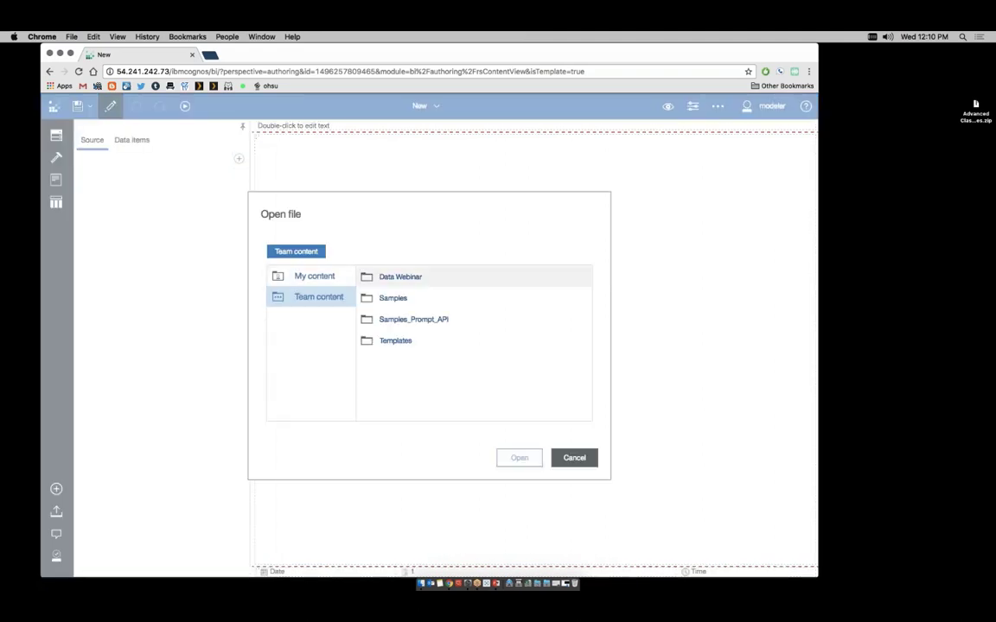
{"action": "left_click", "coordinate": [382, 305]}
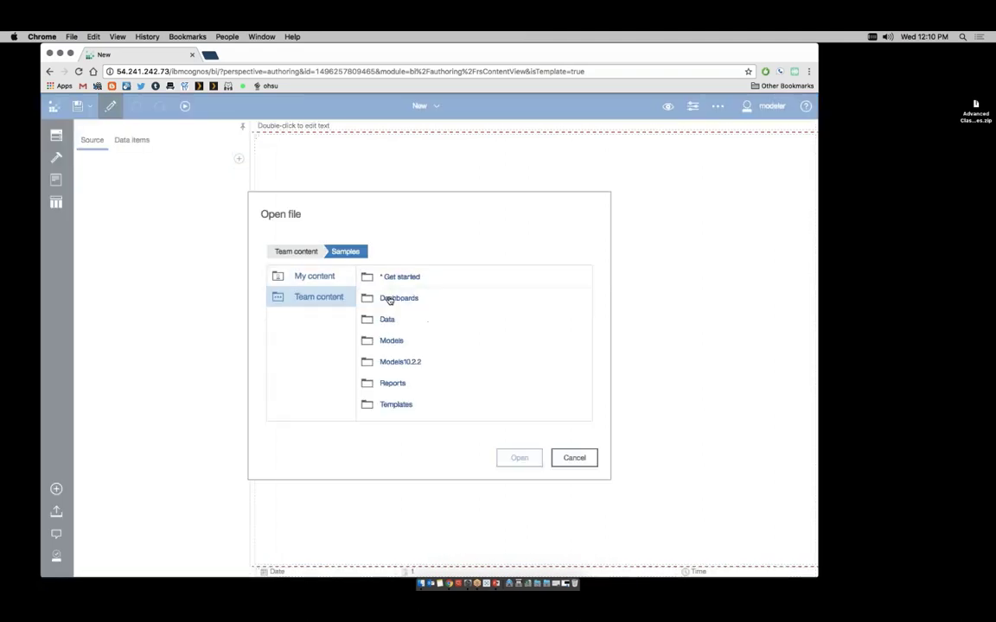
{"action": "left_click", "coordinate": [419, 344]}
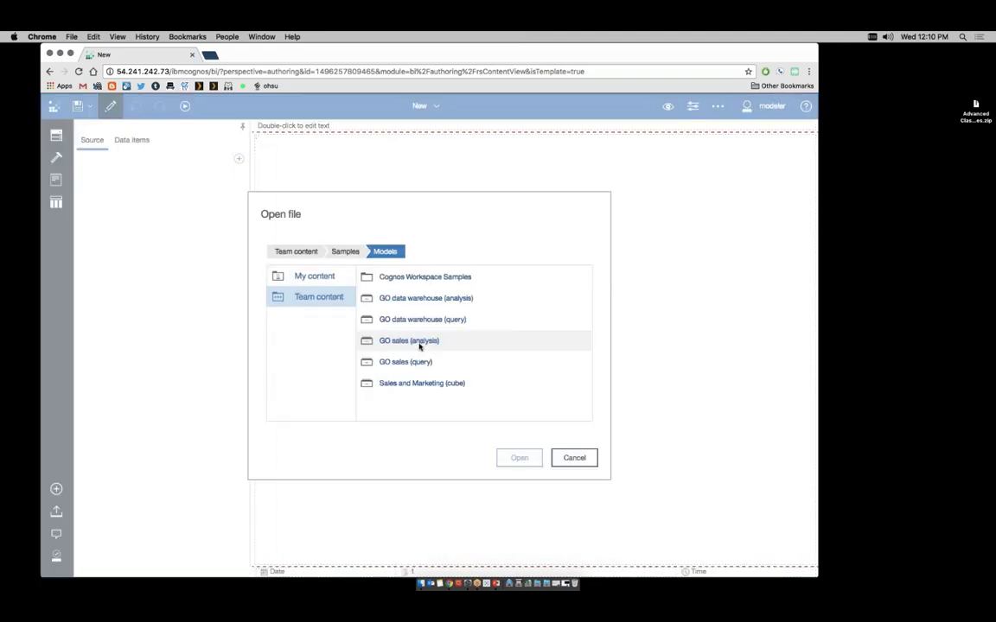
{"action": "left_click", "coordinate": [458, 364]}
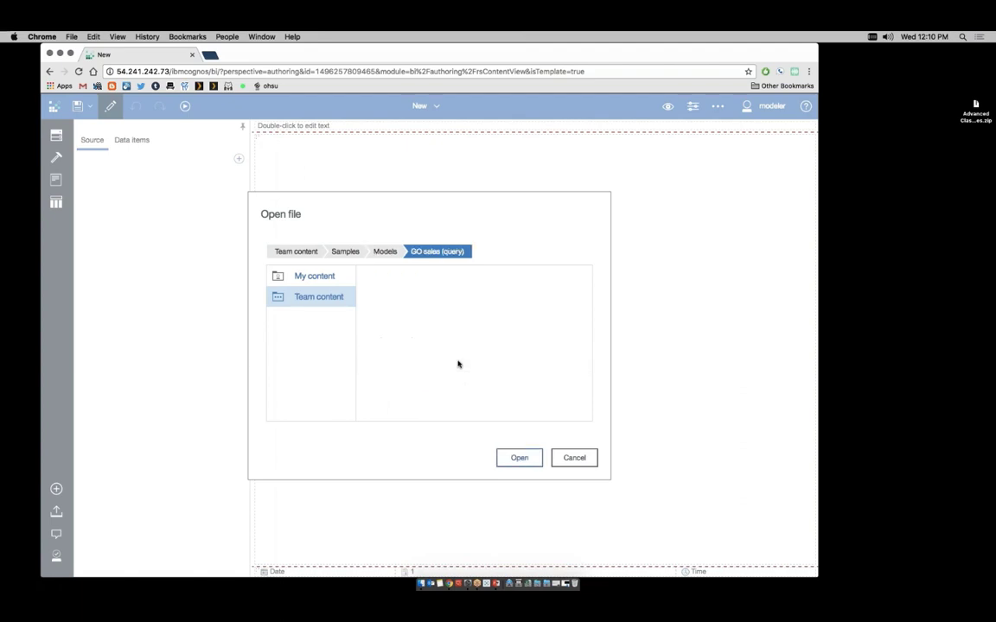
Step: Load GO sales (query) and insert a list with the default list and query names
{"action": "left_click", "coordinate": [518, 457]}
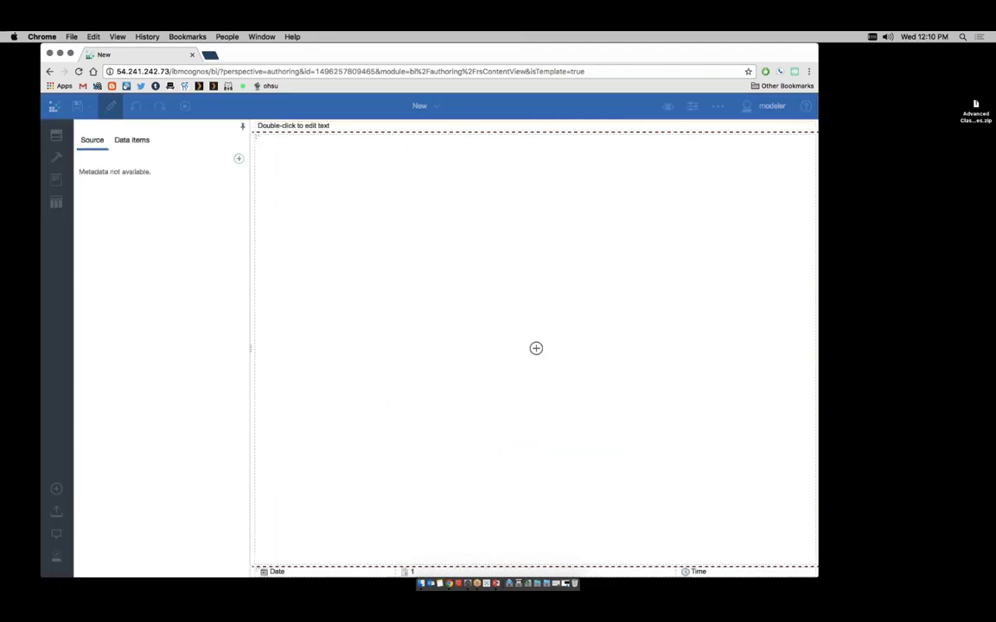
{"action": "left_click", "coordinate": [536, 348]}
{"action": "left_click", "coordinate": [517, 320]}
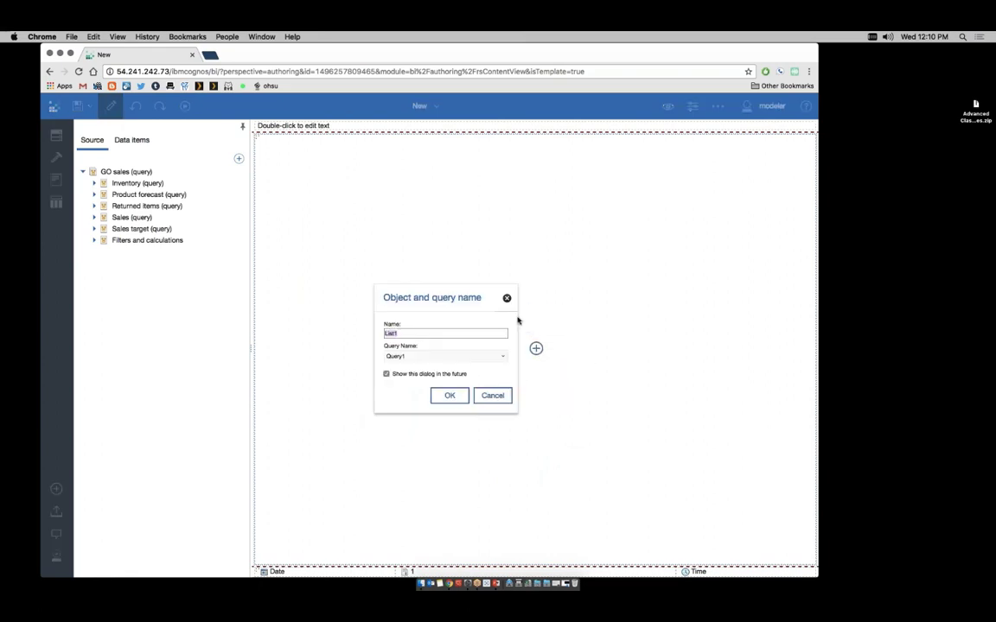
{"action": "left_click", "coordinate": [449, 395]}
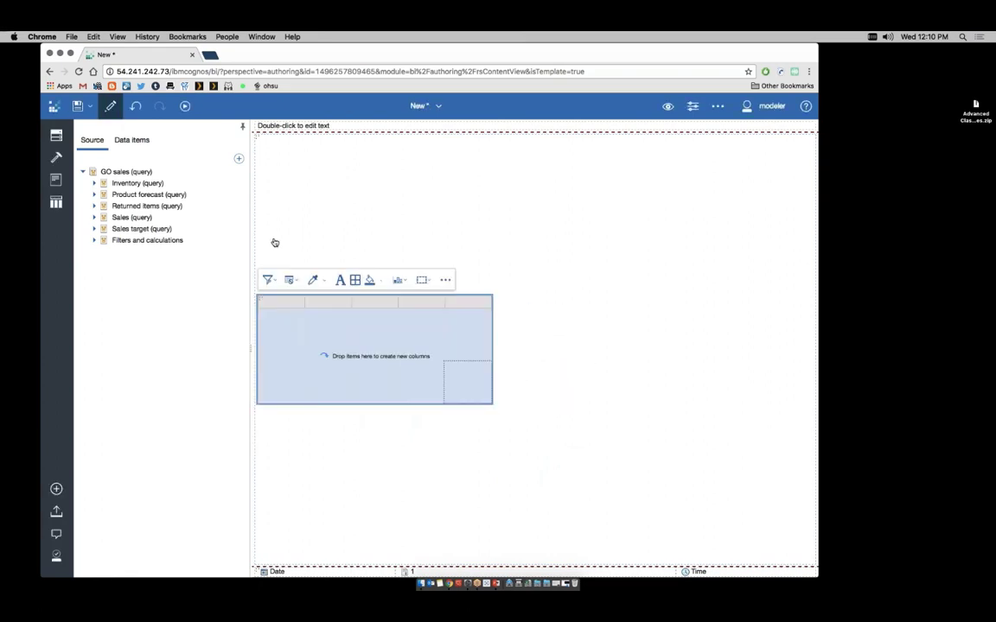
Step: Add Staff name from Sales staff as a list column
{"action": "left_click", "coordinate": [94, 217]}
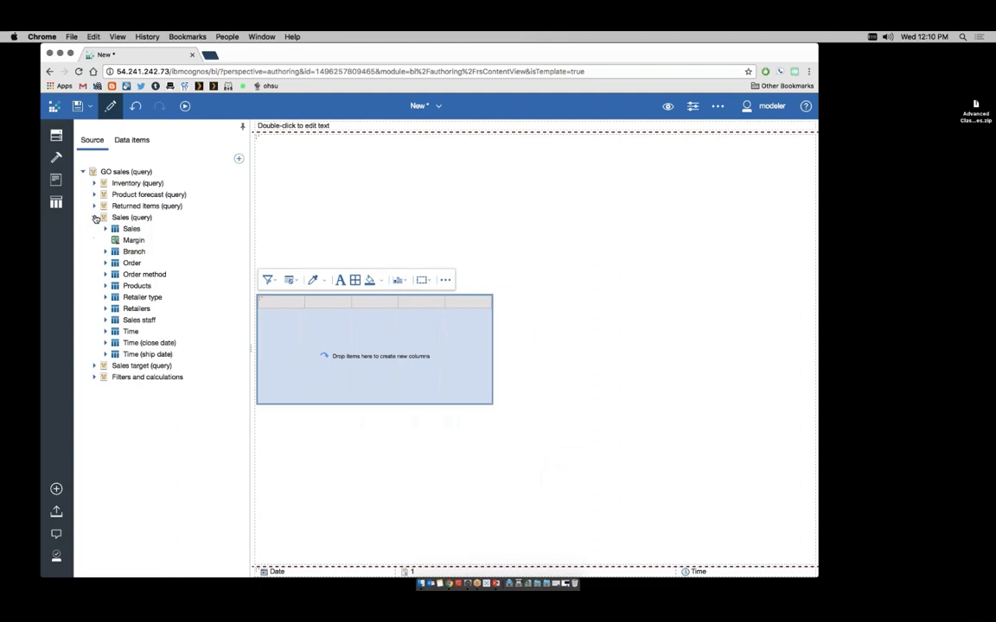
{"action": "left_click", "coordinate": [105, 320]}
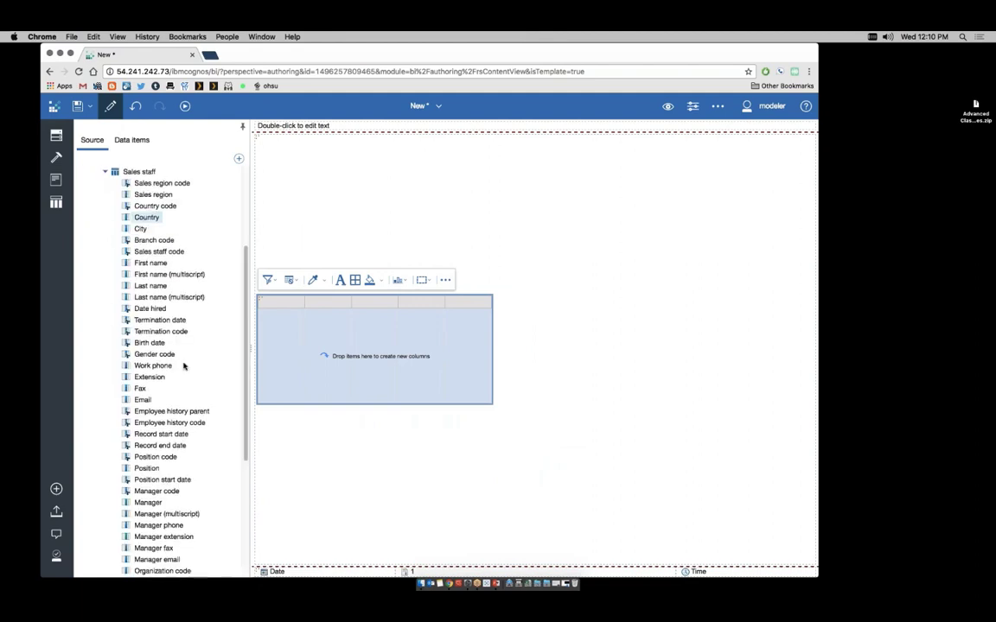
{"action": "scroll", "coordinate": [173, 371], "scroll_direction": "down", "scroll_amount": 5}
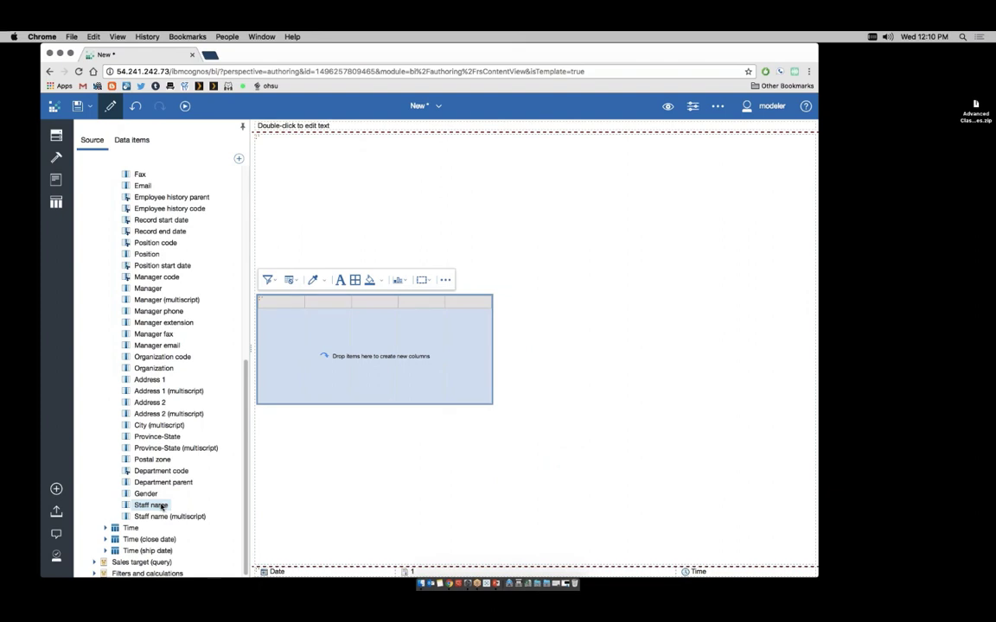
{"action": "left_click_drag", "start_coordinate": [156, 506], "coordinate": [340, 378]}
{"action": "scroll", "coordinate": [180, 319], "scroll_direction": "up", "scroll_amount": 5}
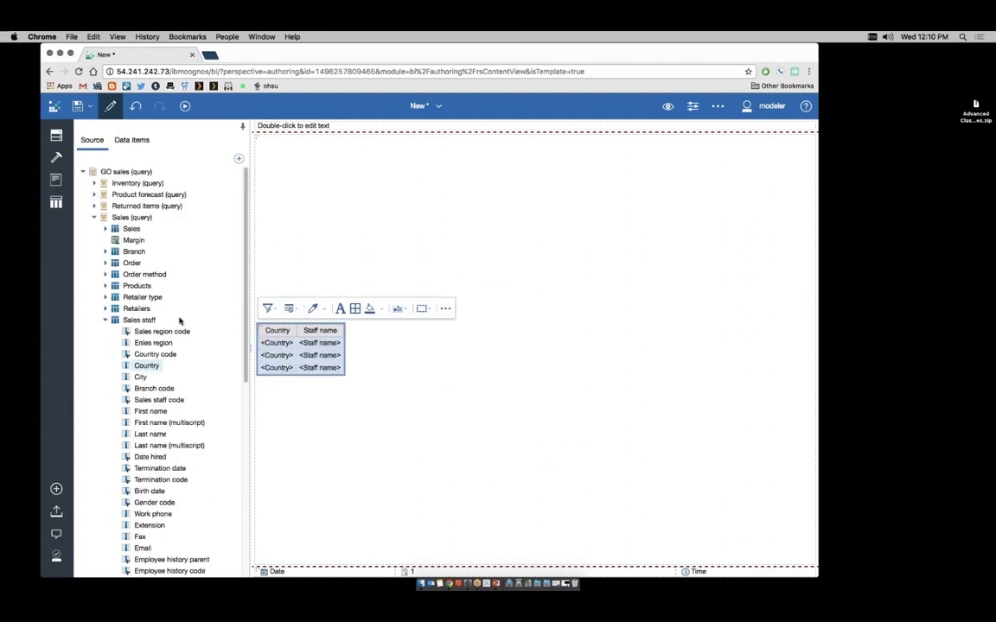
{"action": "left_click", "coordinate": [105, 320]}
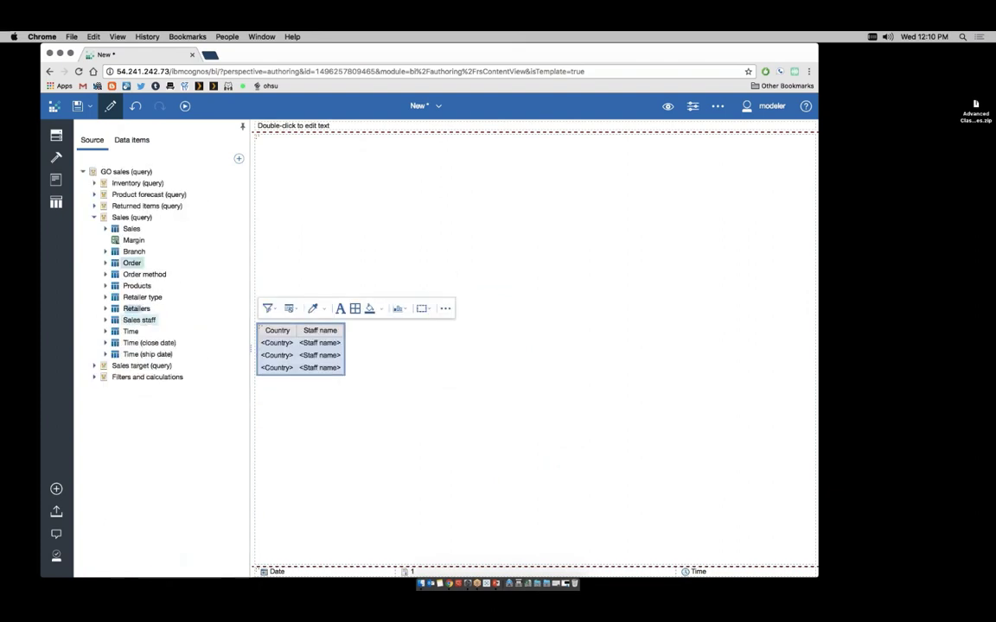
Step: Add Revenue and Sales target as list columns
{"action": "left_click", "coordinate": [105, 228]}
{"action": "left_click_drag", "start_coordinate": [144, 289], "coordinate": [333, 343]}
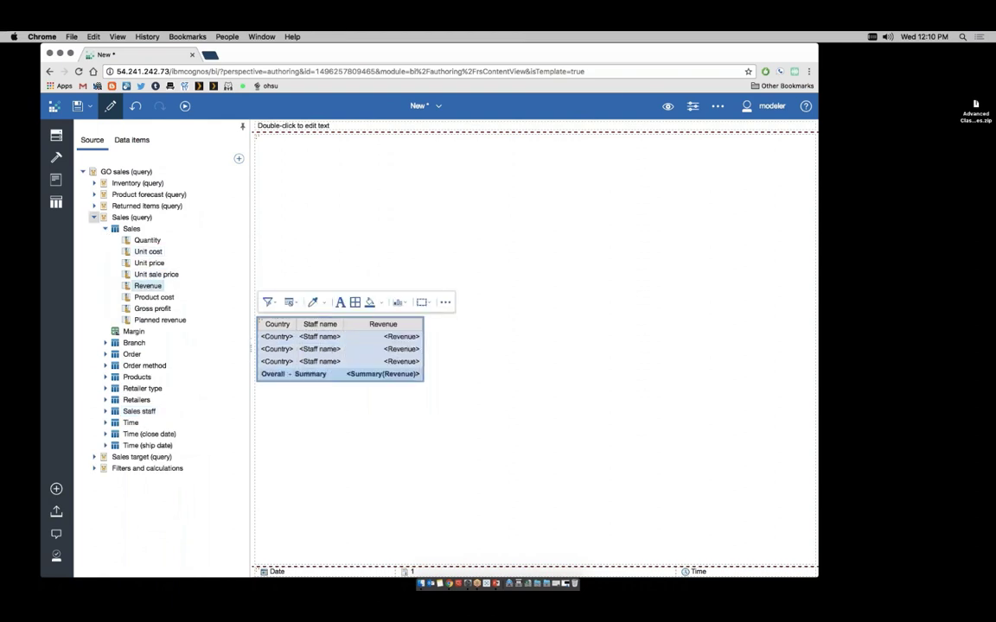
{"action": "left_click", "coordinate": [94, 217]}
{"action": "left_click", "coordinate": [94, 229]}
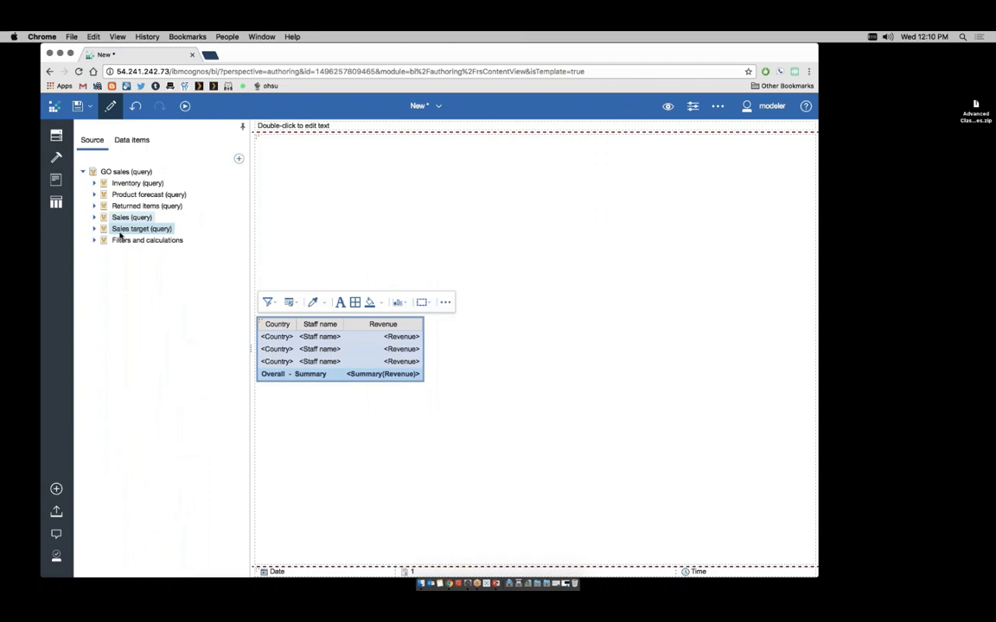
{"action": "left_click", "coordinate": [104, 240]}
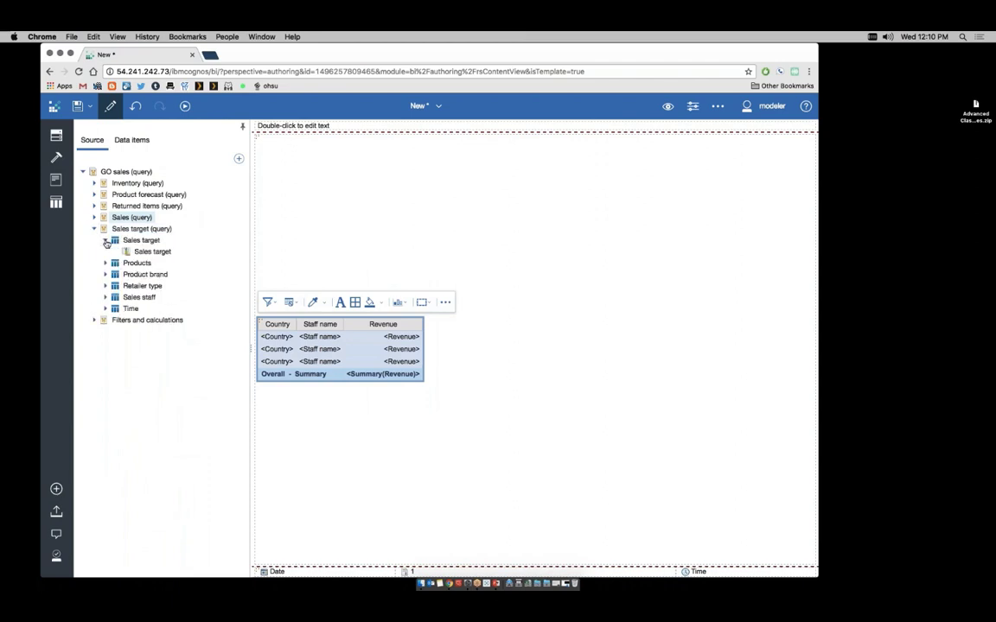
{"action": "left_click_drag", "start_coordinate": [129, 252], "coordinate": [407, 341]}
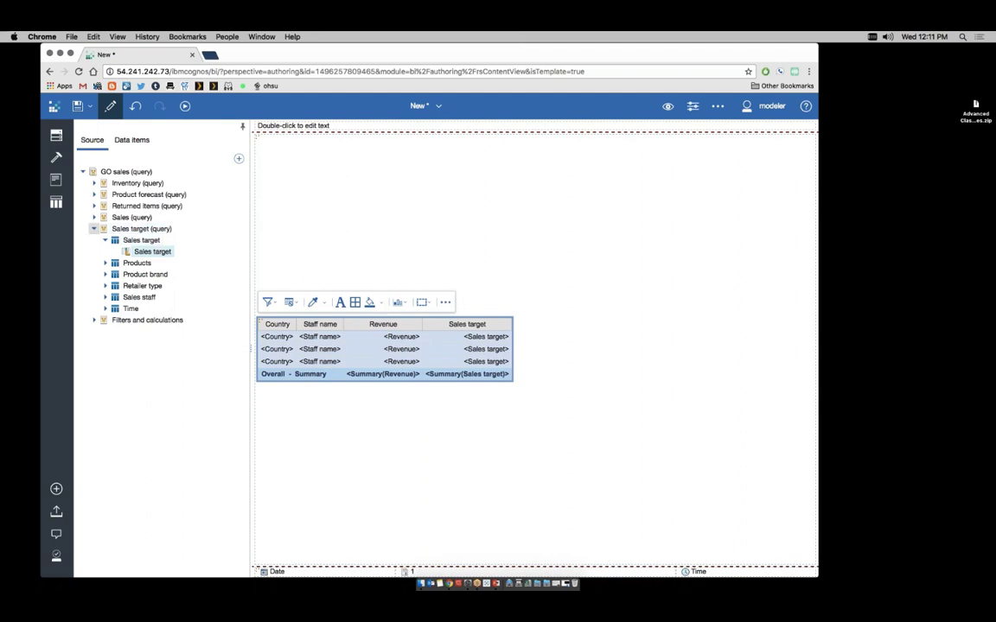
{"action": "left_click", "coordinate": [94, 229]}
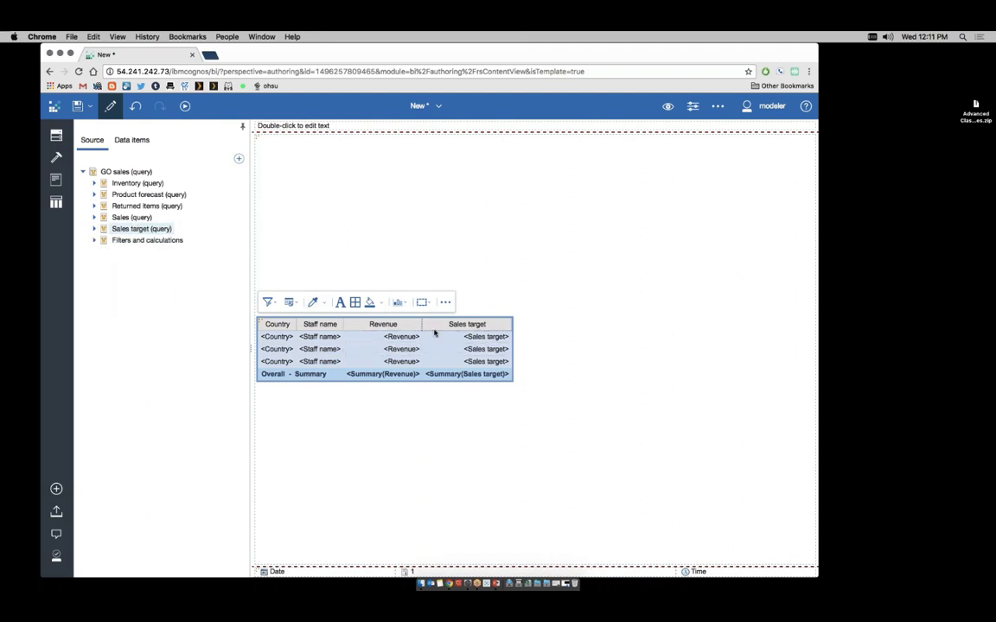
Step: Insert a query calculation named 'Variance' defined as [Revenue] - [Sales target] after Sales target
{"action": "left_click", "coordinate": [58, 159]}
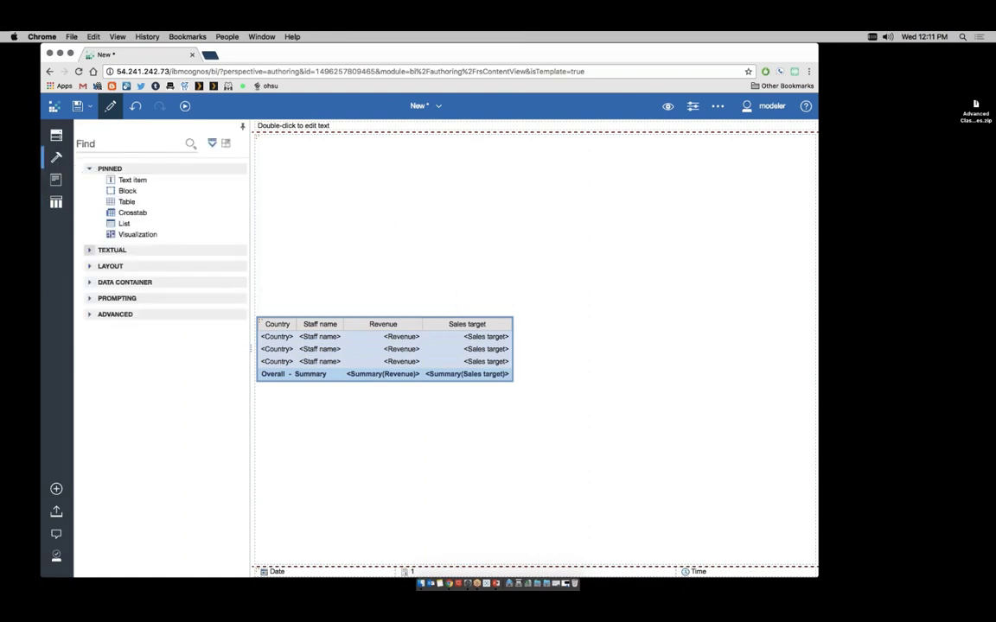
{"action": "left_click", "coordinate": [88, 251]}
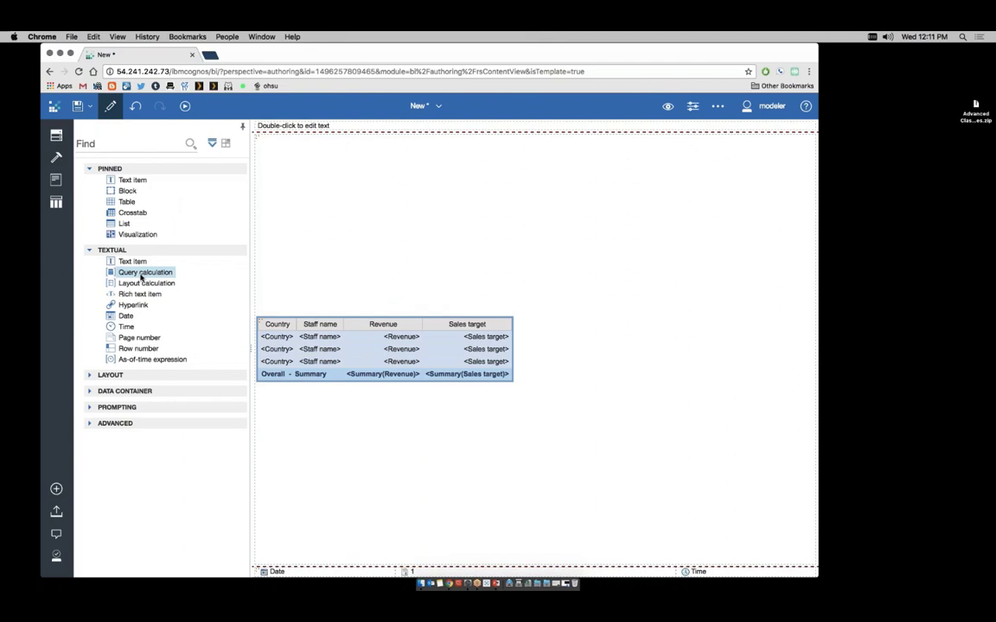
{"action": "left_click_drag", "start_coordinate": [130, 273], "coordinate": [488, 352]}
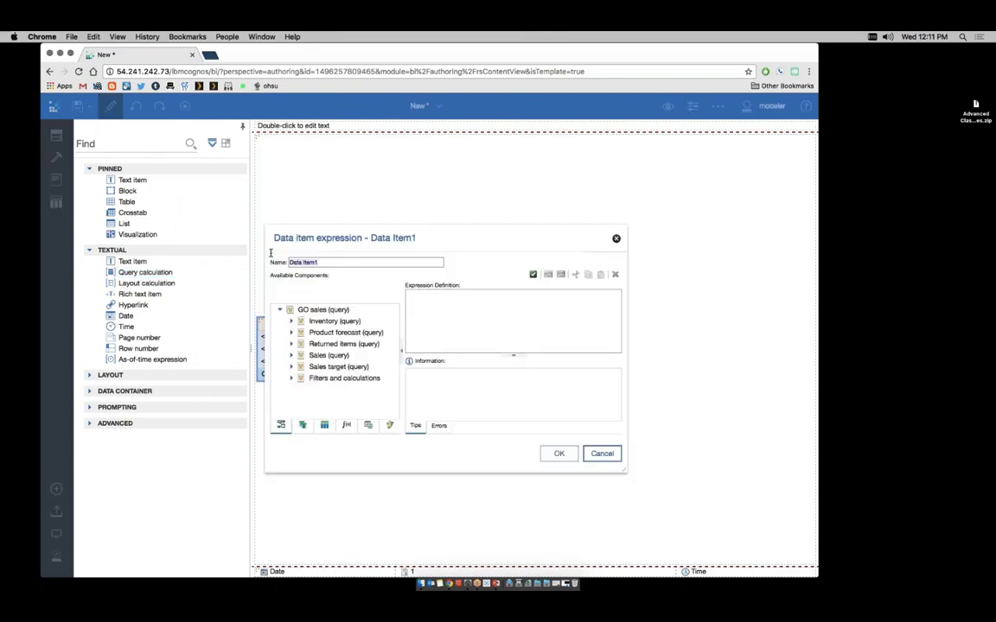
{"action": "type", "text": "Variance"}
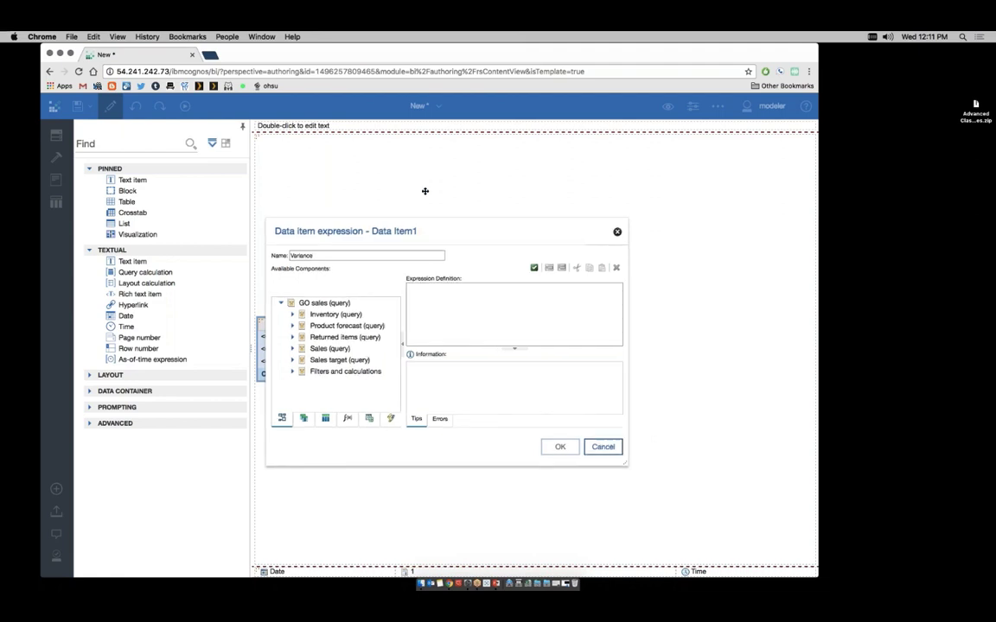
{"action": "left_click_drag", "start_coordinate": [624, 414], "coordinate": [662, 493]}
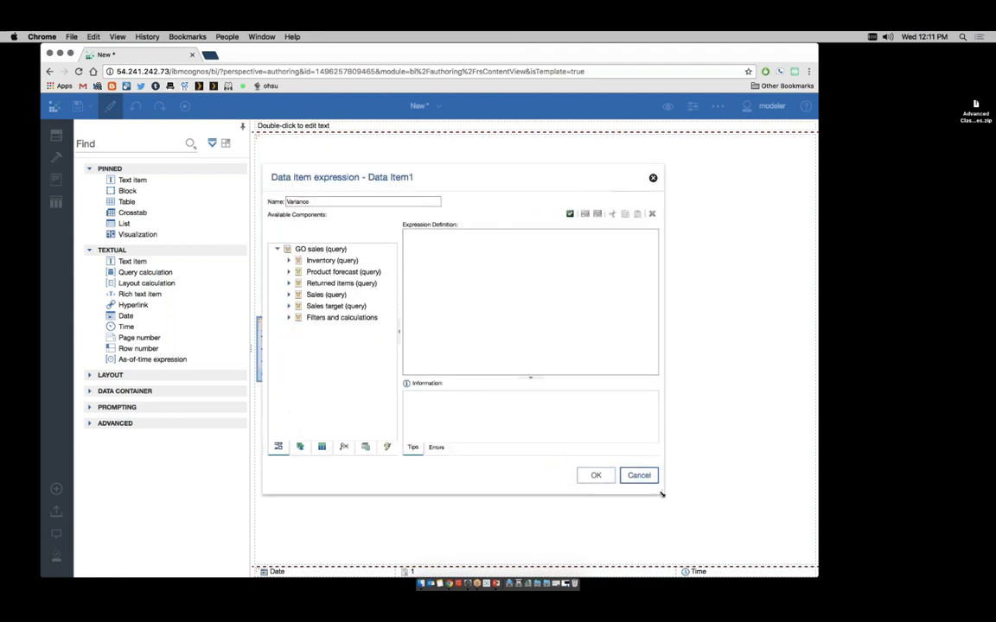
{"action": "left_click", "coordinate": [305, 445]}
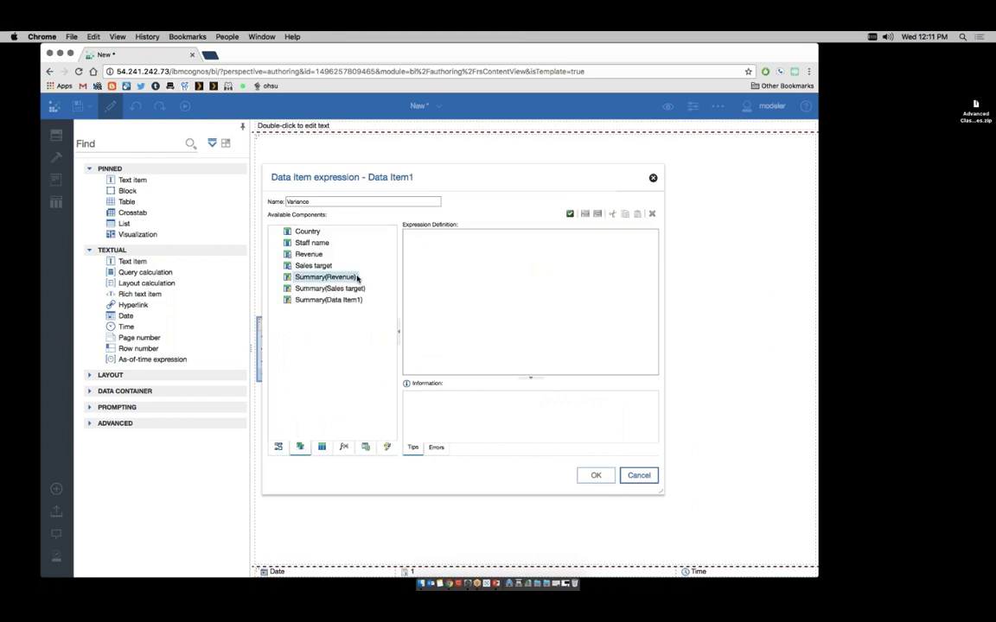
{"action": "left_click_drag", "start_coordinate": [308, 254], "coordinate": [486, 246]}
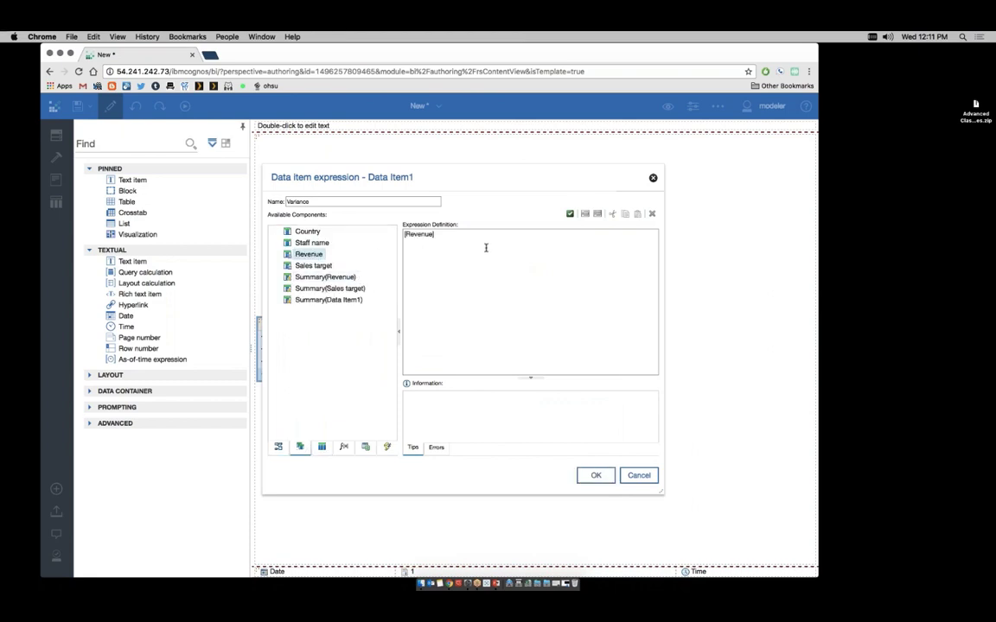
{"action": "type", "text": "-"}
{"action": "left_click_drag", "start_coordinate": [313, 266], "coordinate": [484, 245]}
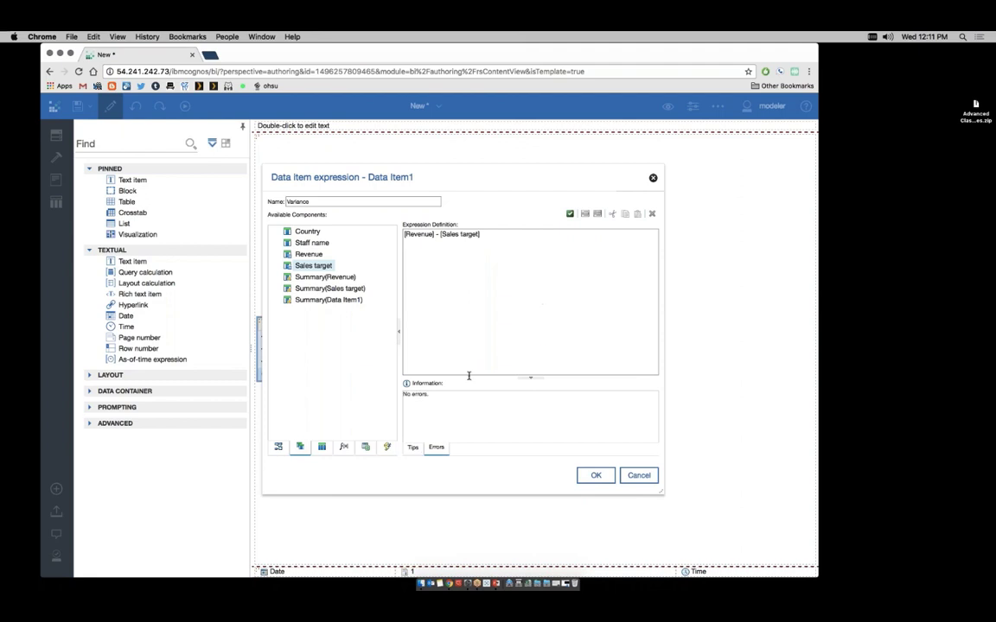
{"action": "left_click", "coordinate": [596, 477]}
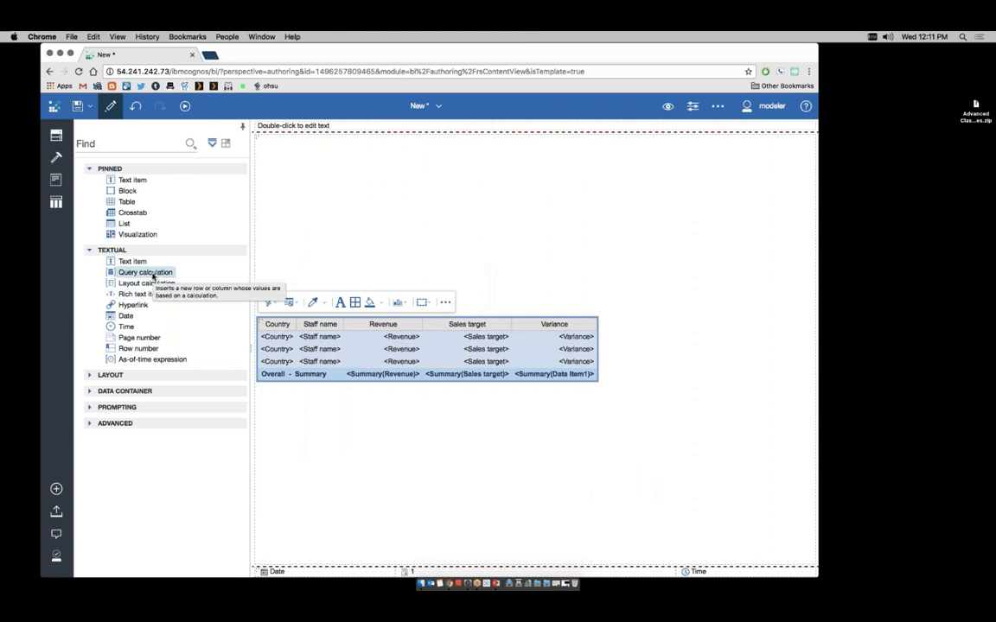
Step: Insert a query calculation named 'Contribution to Total' whose expression uses the percentage function
{"action": "left_click_drag", "start_coordinate": [153, 275], "coordinate": [594, 328]}
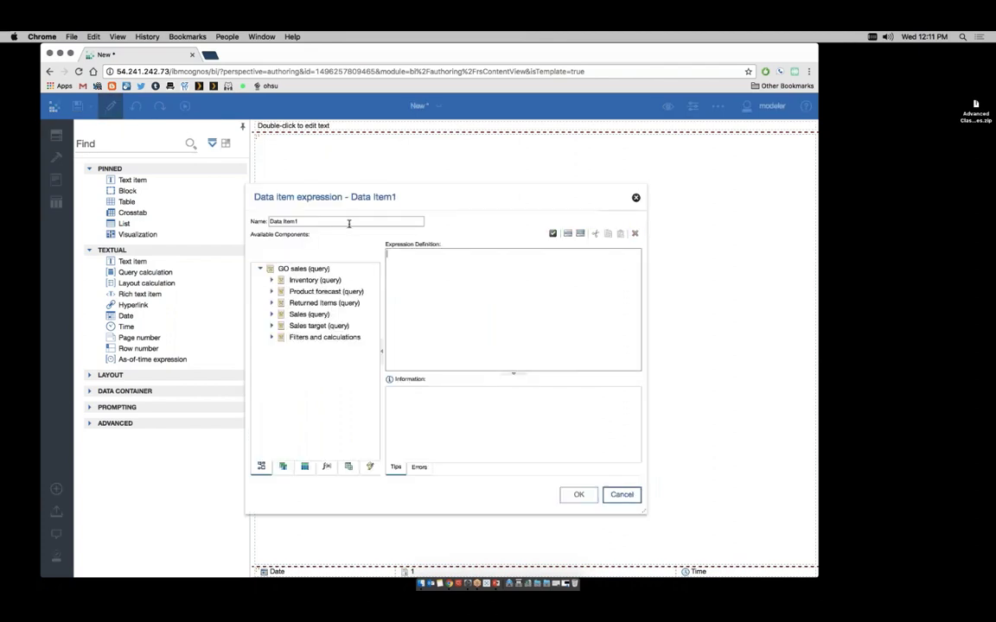
{"action": "type", "text": "Contribution to Total"}
{"action": "left_click", "coordinate": [420, 285]}
{"action": "left_click", "coordinate": [326, 468]}
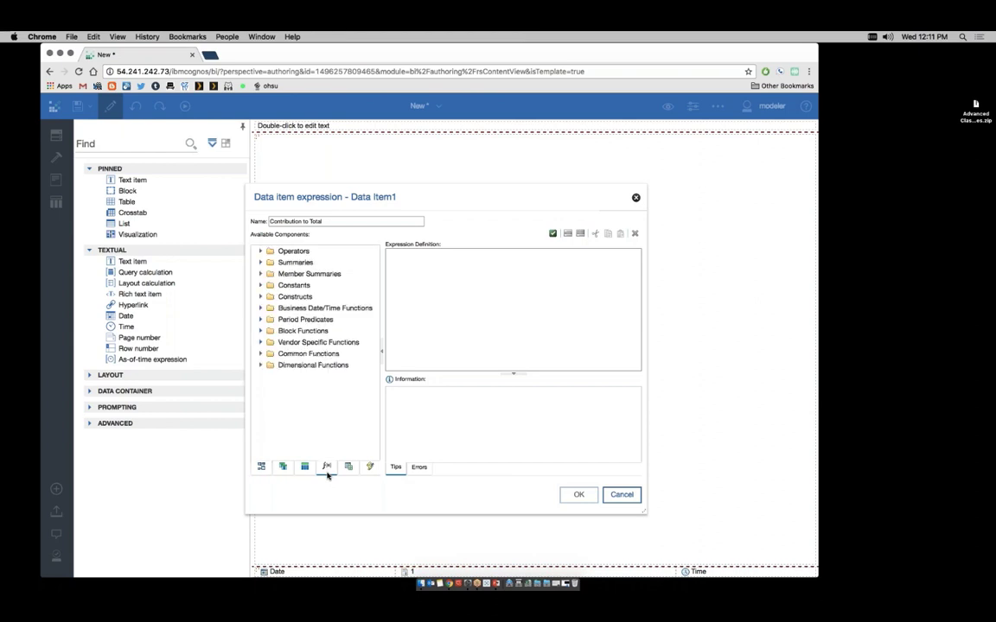
{"action": "left_click", "coordinate": [262, 264]}
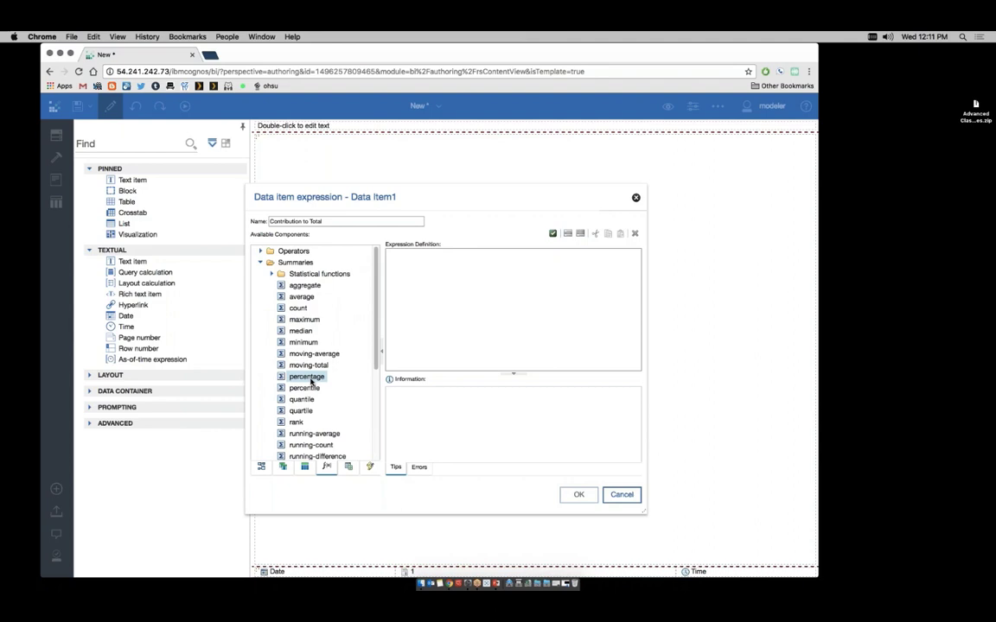
{"action": "left_click_drag", "start_coordinate": [310, 380], "coordinate": [448, 308]}
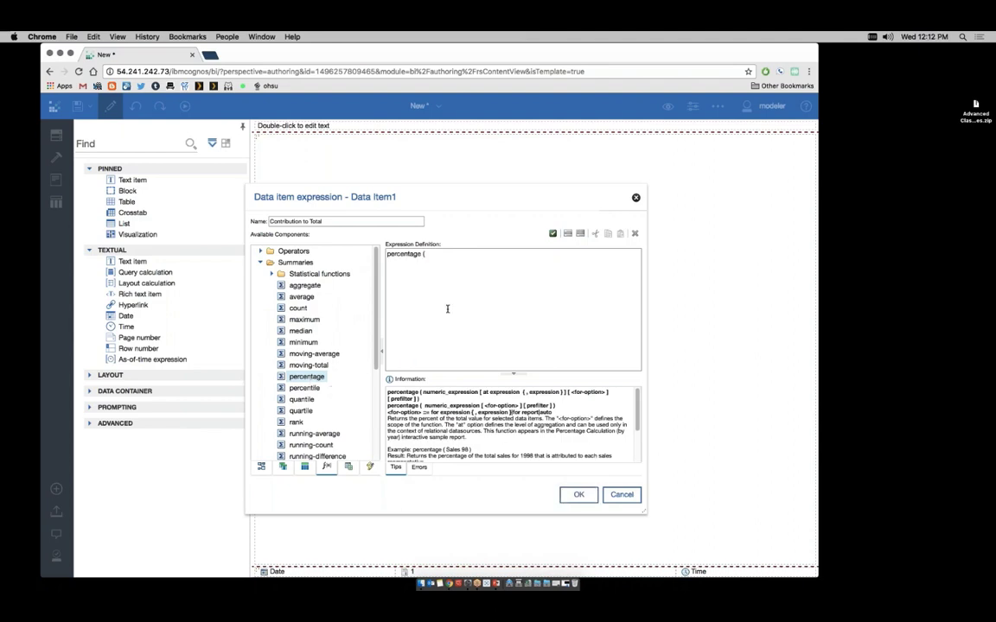
Step: Complete the expression as percentage([Revenue]), validate it, and accept the calculation
{"action": "left_click", "coordinate": [289, 469]}
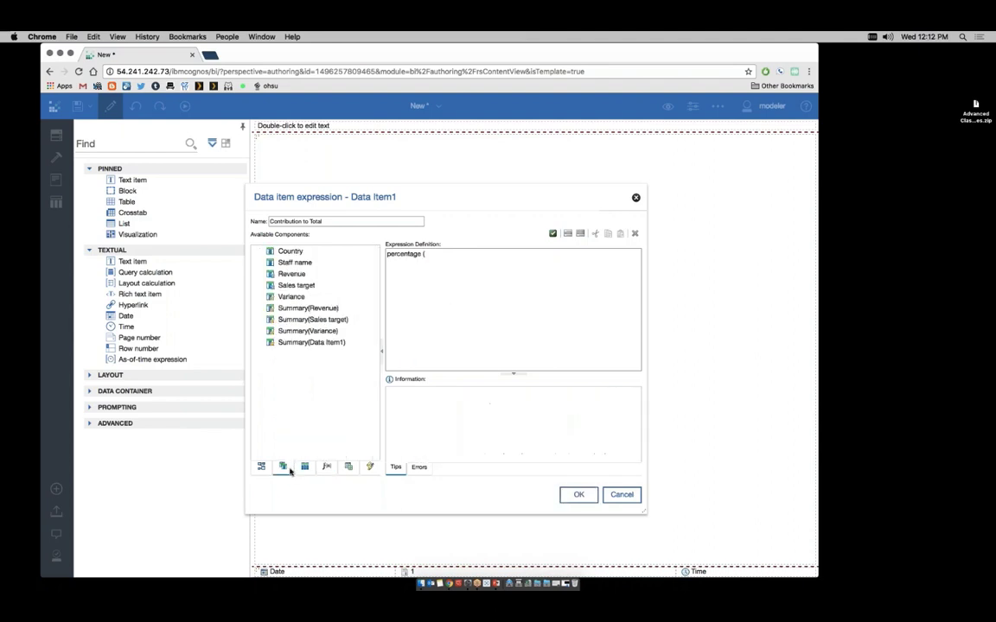
{"action": "left_click_drag", "start_coordinate": [288, 275], "coordinate": [387, 254]}
{"action": "key", "text": "Delete"}
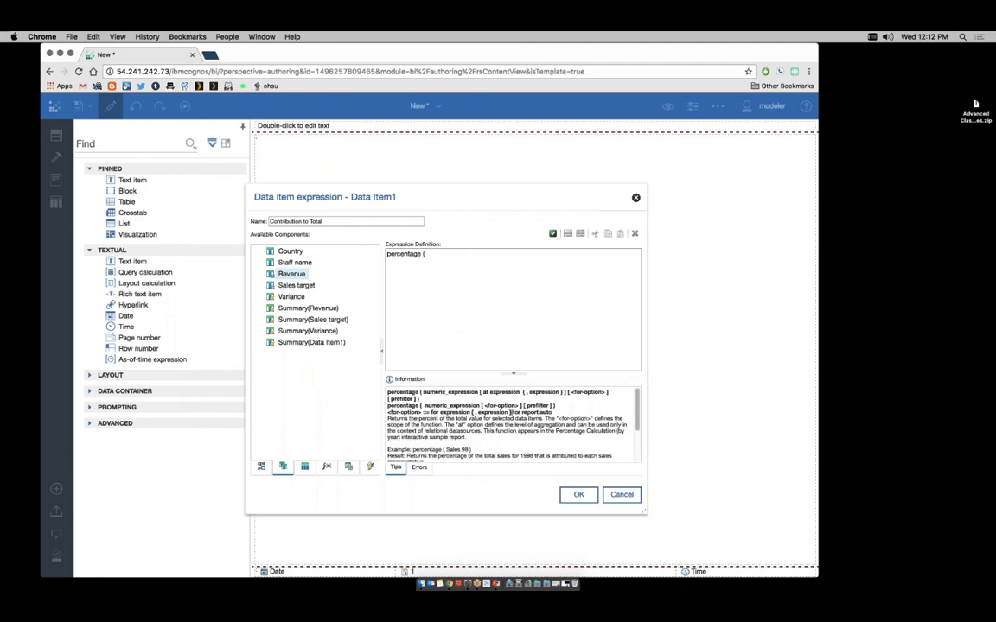
{"action": "left_click_drag", "start_coordinate": [292, 273], "coordinate": [482, 257]}
{"action": "type", "text": ")"}
{"action": "left_click", "coordinate": [552, 234]}
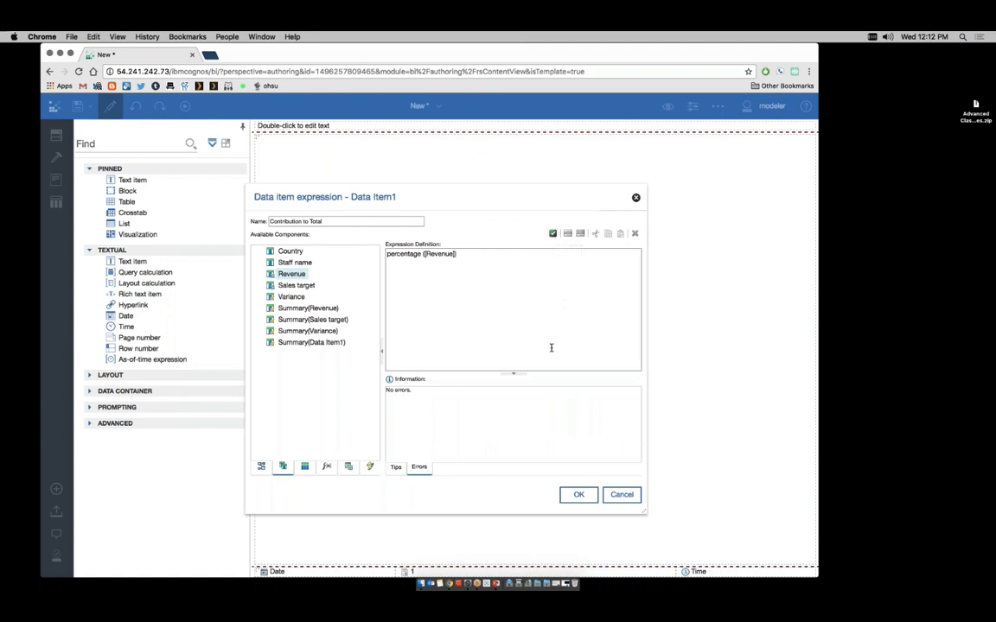
{"action": "left_click", "coordinate": [577, 495]}
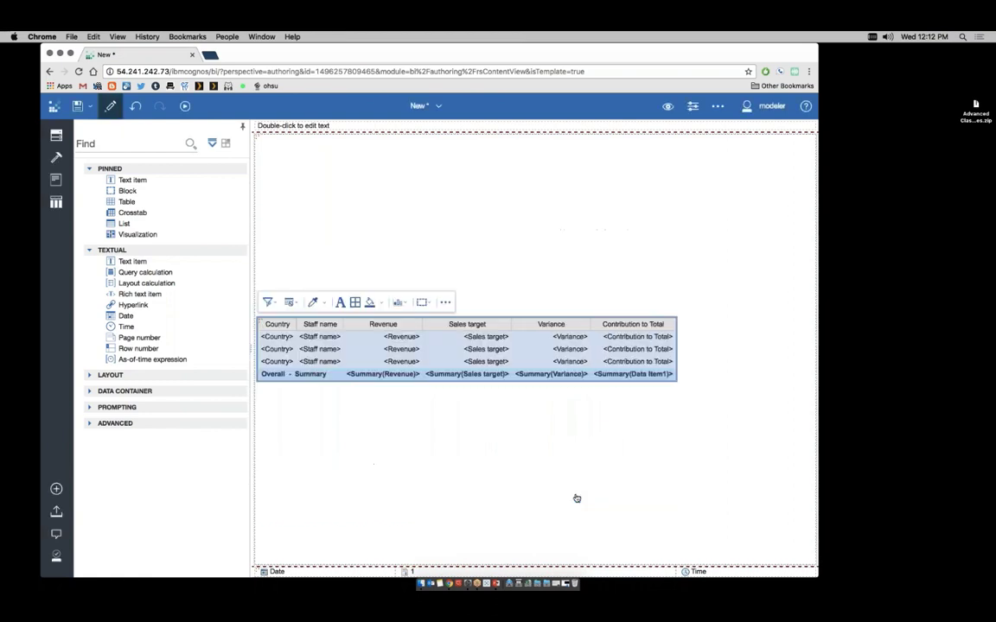
Step: Format the Contribution to Total values as Percent with 2 decimal places
{"action": "left_click", "coordinate": [643, 342]}
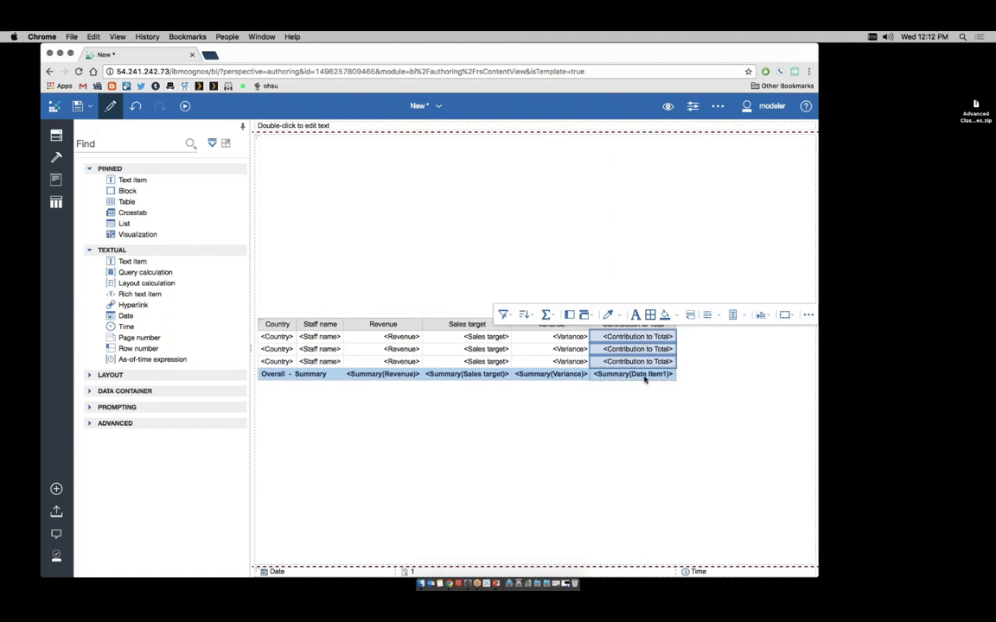
{"action": "left_click", "coordinate": [644, 374]}
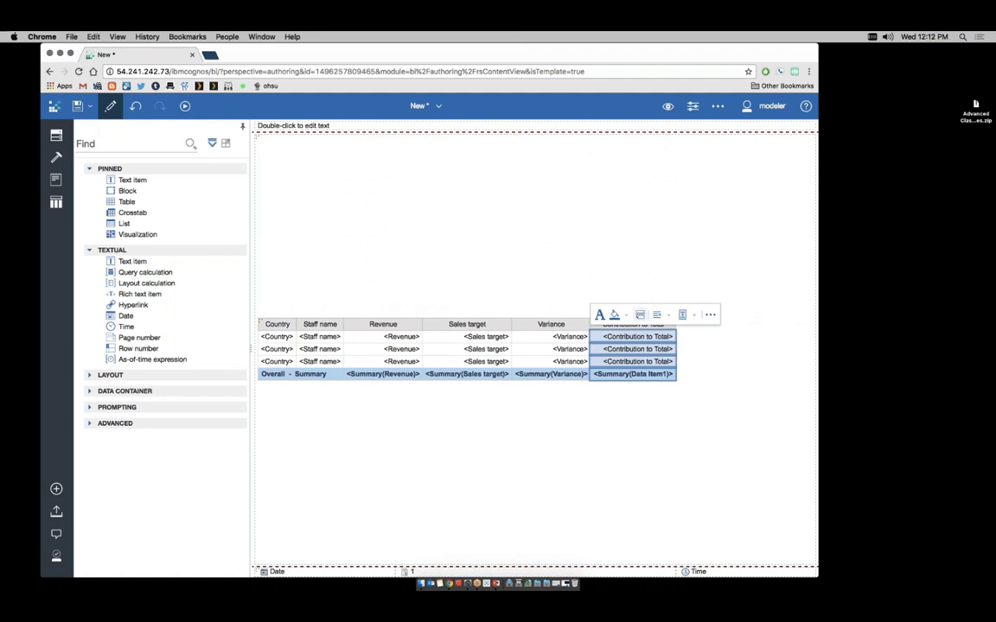
{"action": "left_click", "coordinate": [639, 315]}
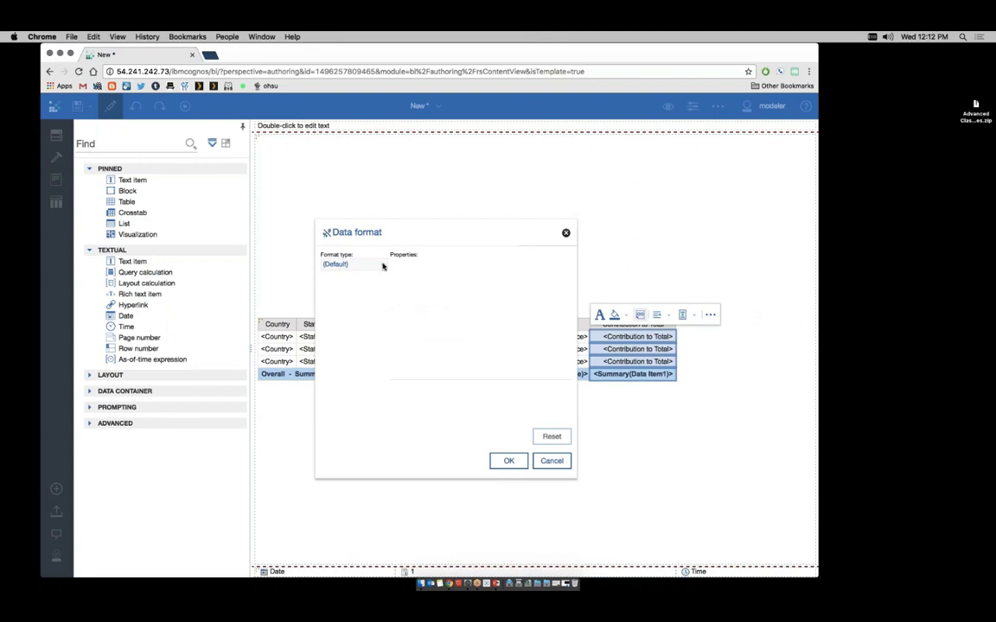
{"action": "left_click", "coordinate": [551, 461]}
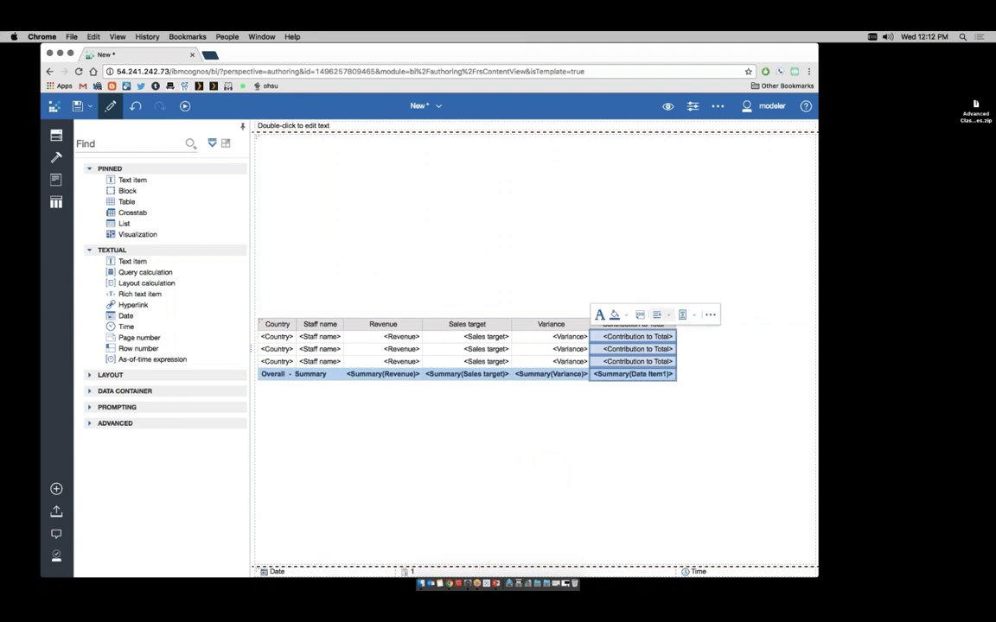
{"action": "left_click", "coordinate": [381, 266]}
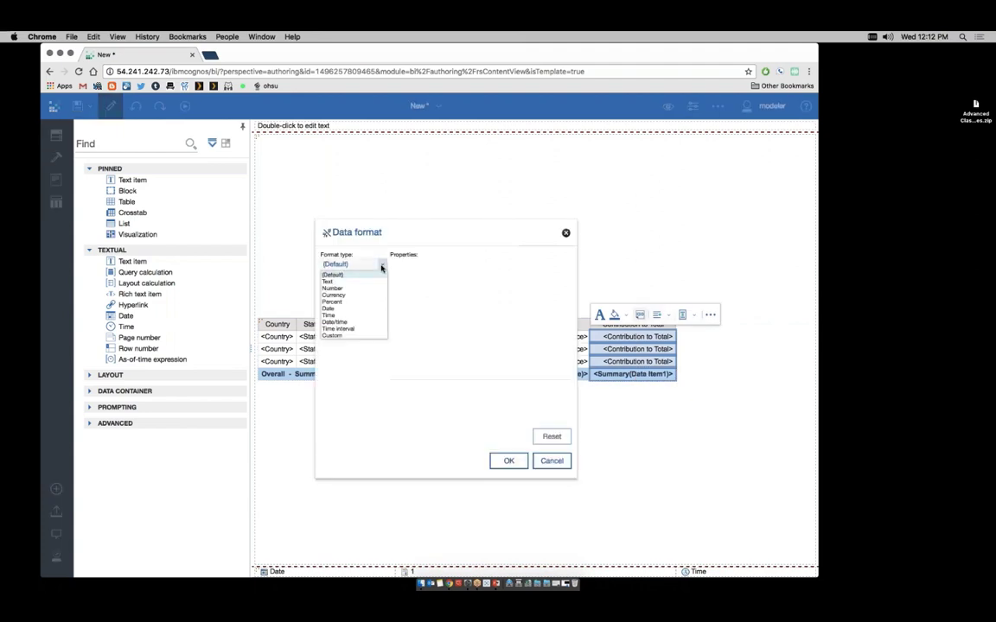
{"action": "left_click", "coordinate": [336, 301]}
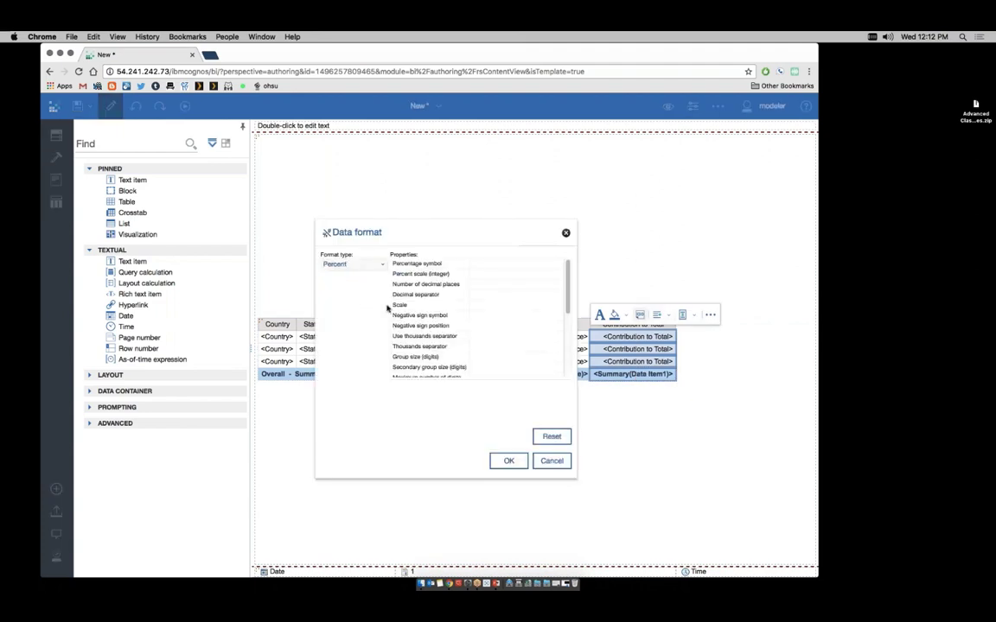
{"action": "left_click", "coordinate": [482, 284]}
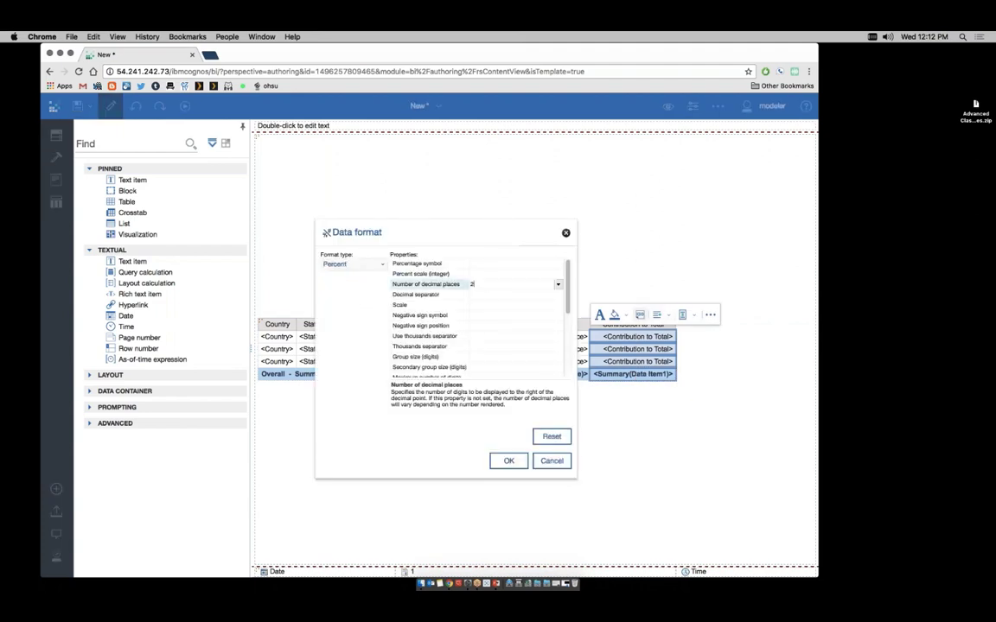
{"action": "left_click", "coordinate": [510, 461]}
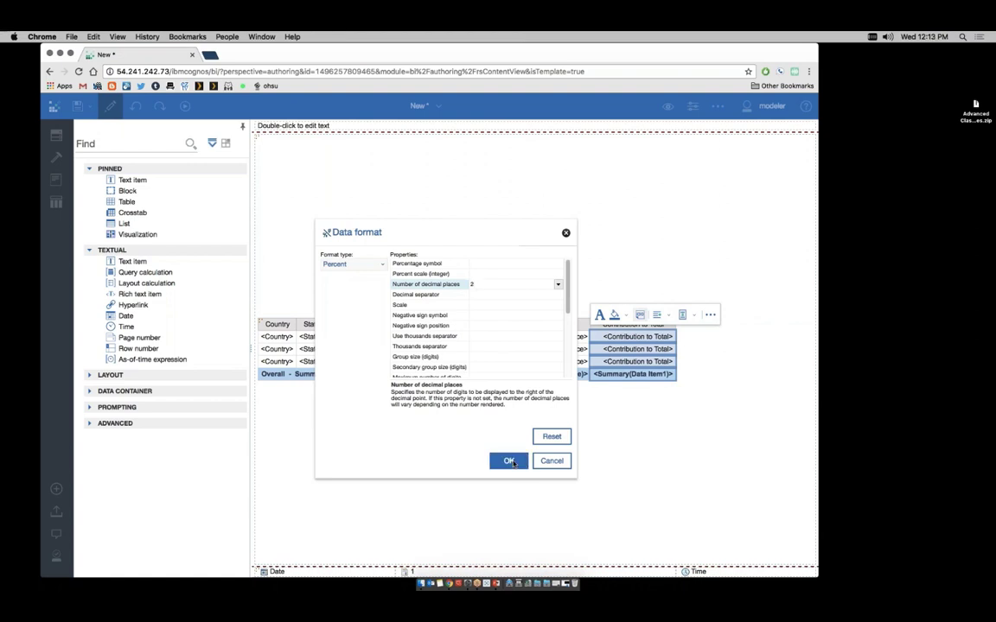
Step: Group the list by Country and show the page preview with live data
{"action": "left_click", "coordinate": [291, 329]}
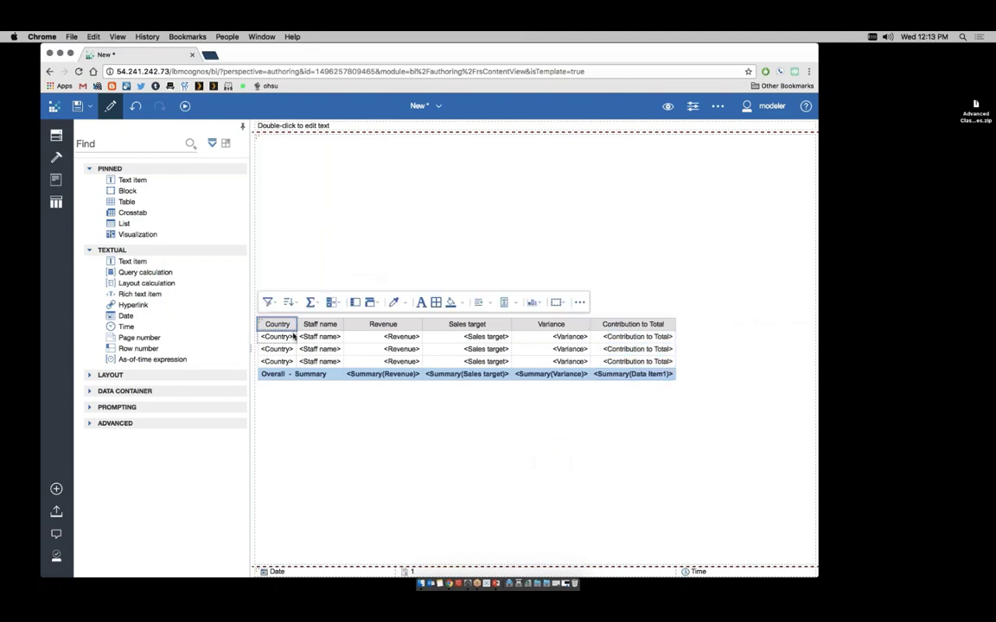
{"action": "left_click", "coordinate": [354, 303]}
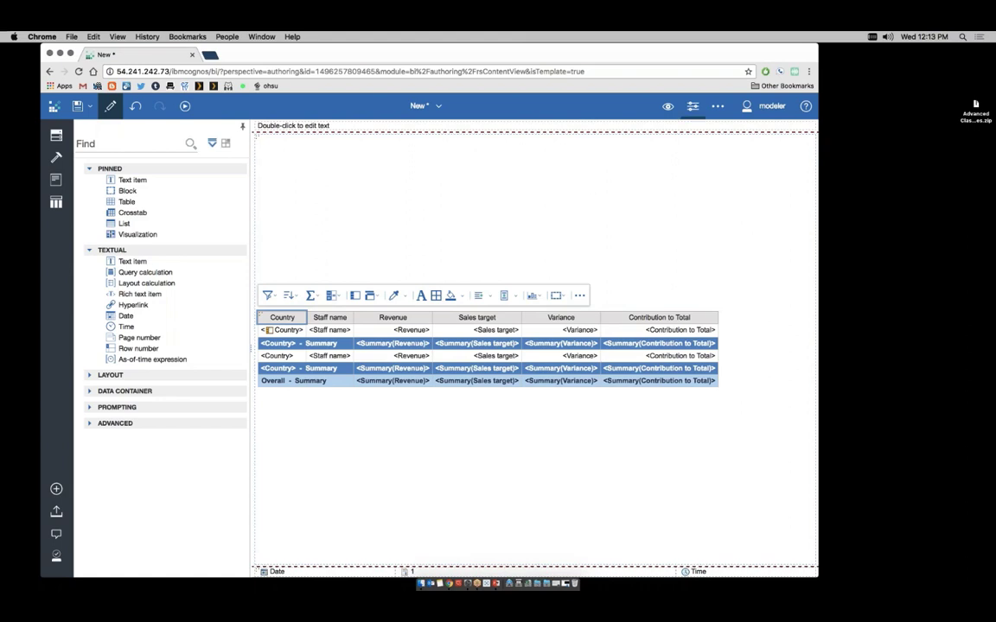
{"action": "left_click", "coordinate": [668, 106]}
{"action": "left_click", "coordinate": [664, 158]}
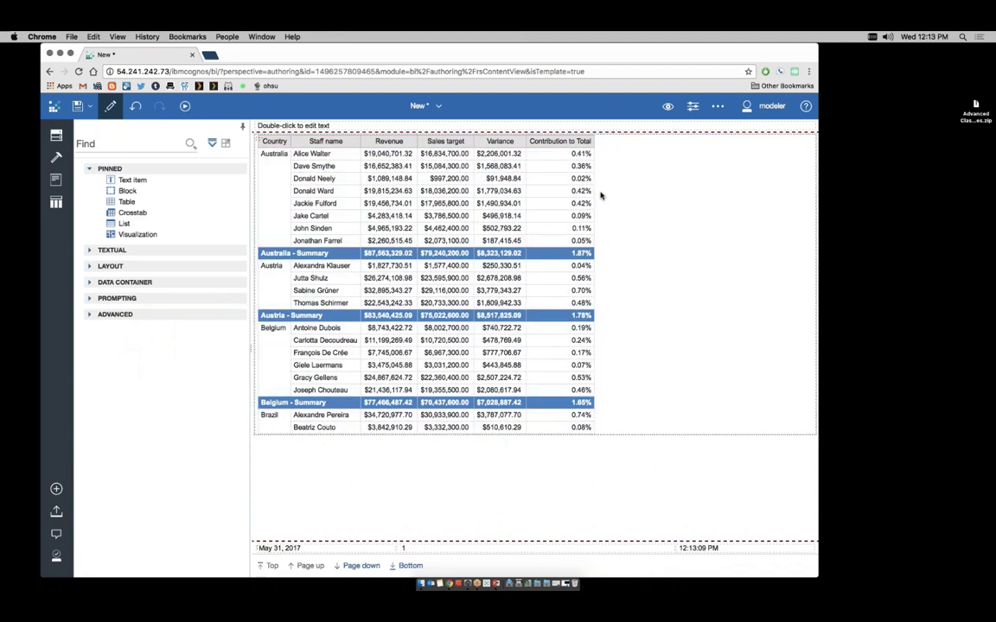
Step: Inspect Australia's 1.87% summary and the first staff member's 0.41% contribution values
{"action": "left_click", "coordinate": [285, 253]}
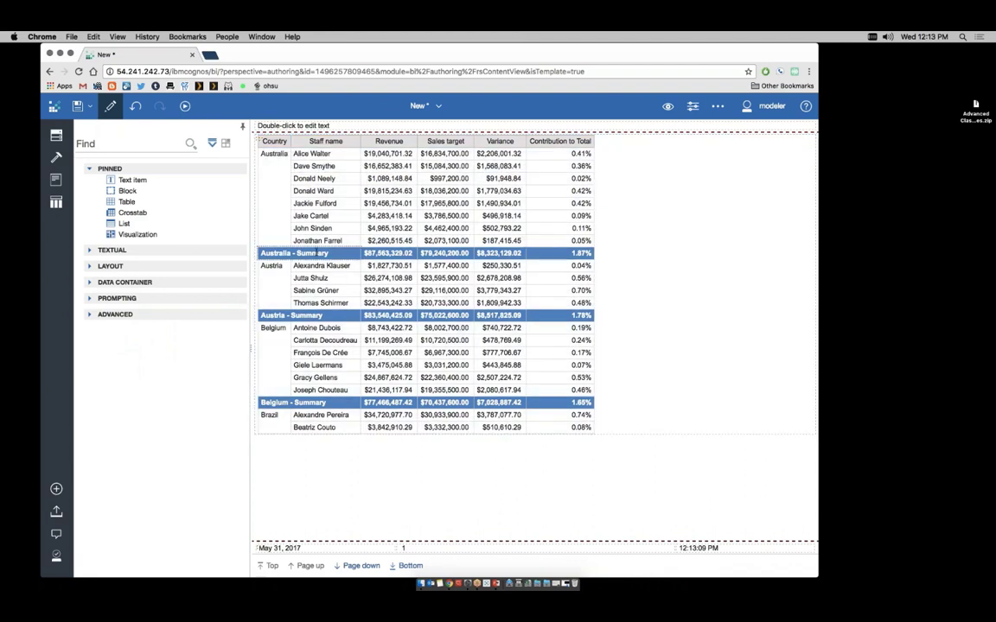
{"action": "left_click", "coordinate": [582, 253]}
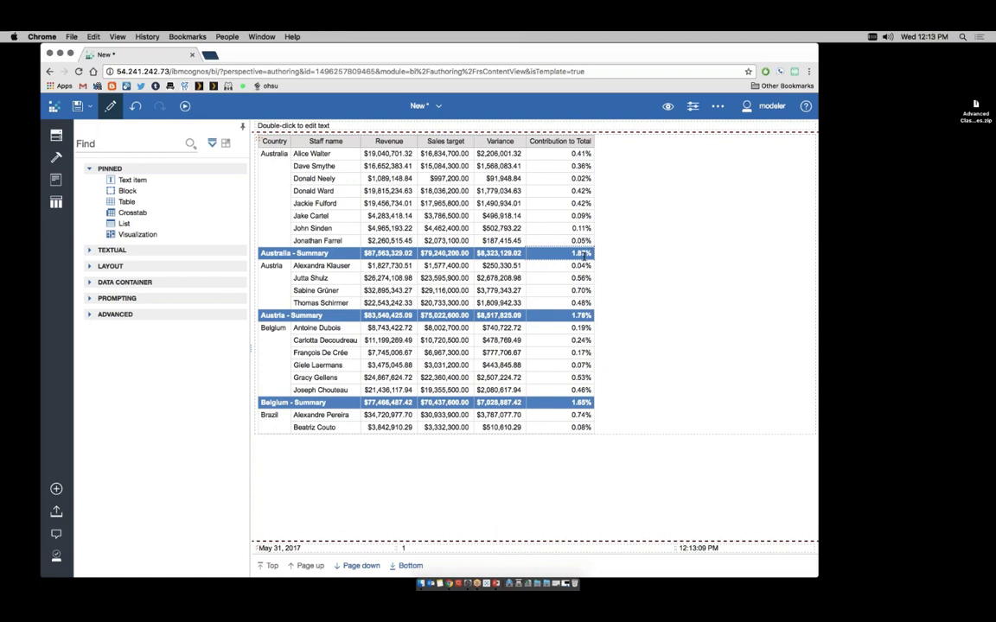
{"action": "left_click", "coordinate": [626, 231]}
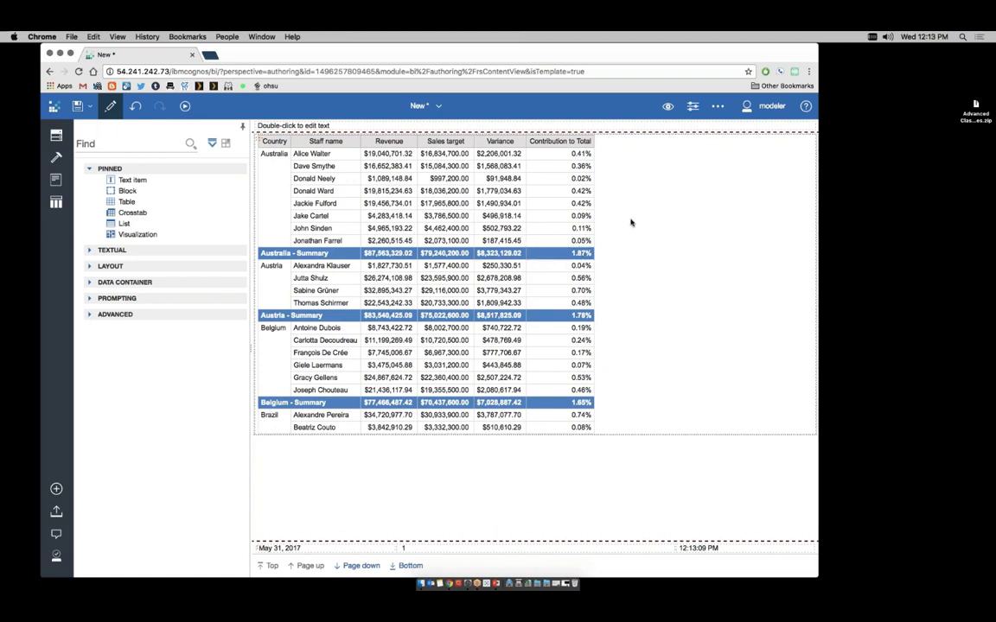
{"action": "left_click", "coordinate": [587, 153]}
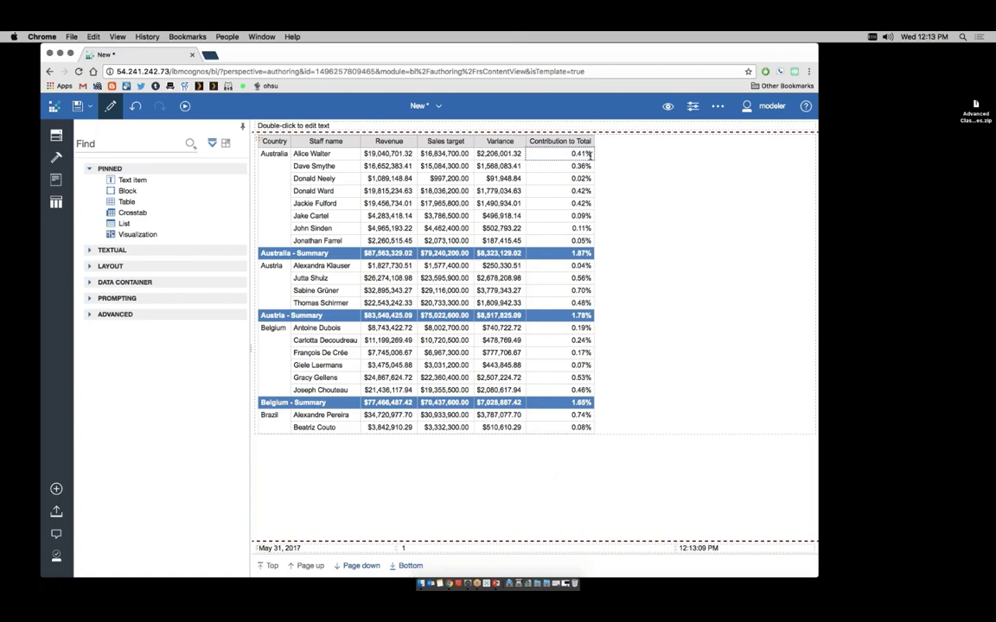
{"action": "left_click", "coordinate": [313, 153]}
Step: Change Contribution to Total to percentage([Revenue] for [Country]) in design view and validate it
{"action": "left_click", "coordinate": [667, 108]}
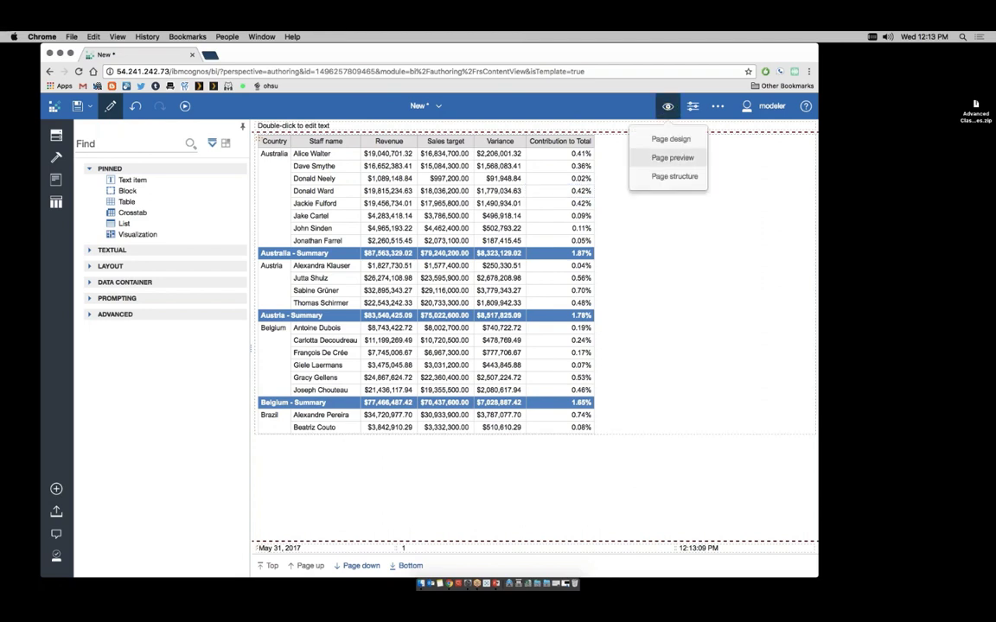
{"action": "left_click", "coordinate": [666, 139]}
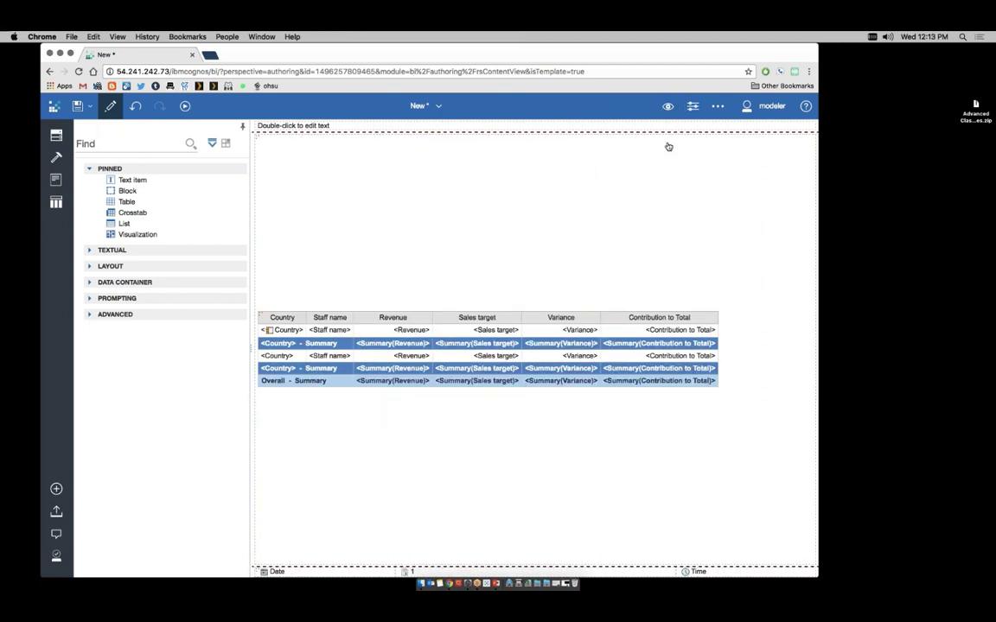
{"action": "double_click", "coordinate": [633, 330]}
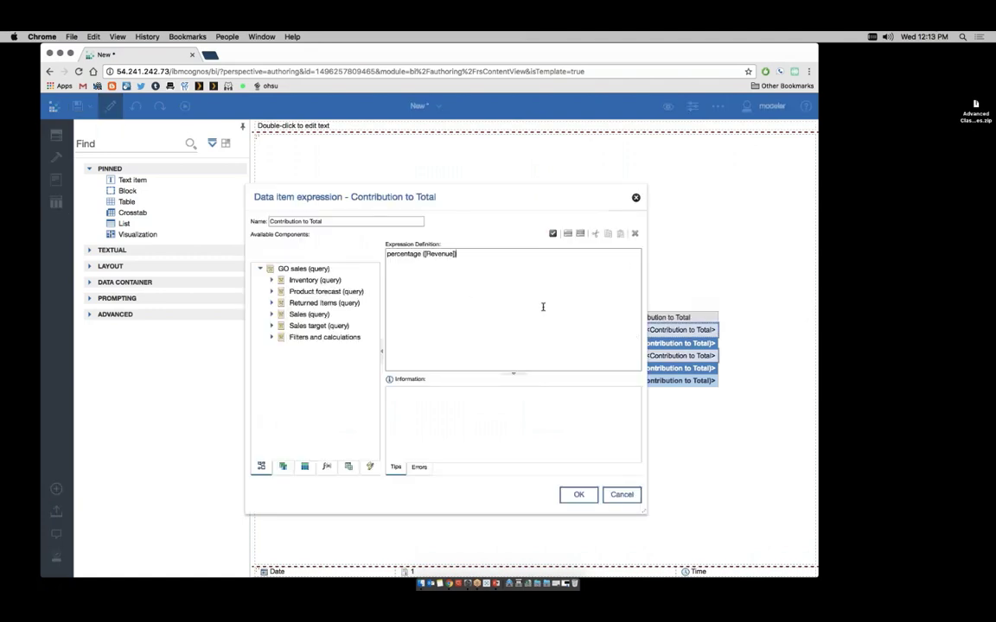
{"action": "left_click", "coordinate": [326, 467]}
{"action": "left_click", "coordinate": [260, 262]}
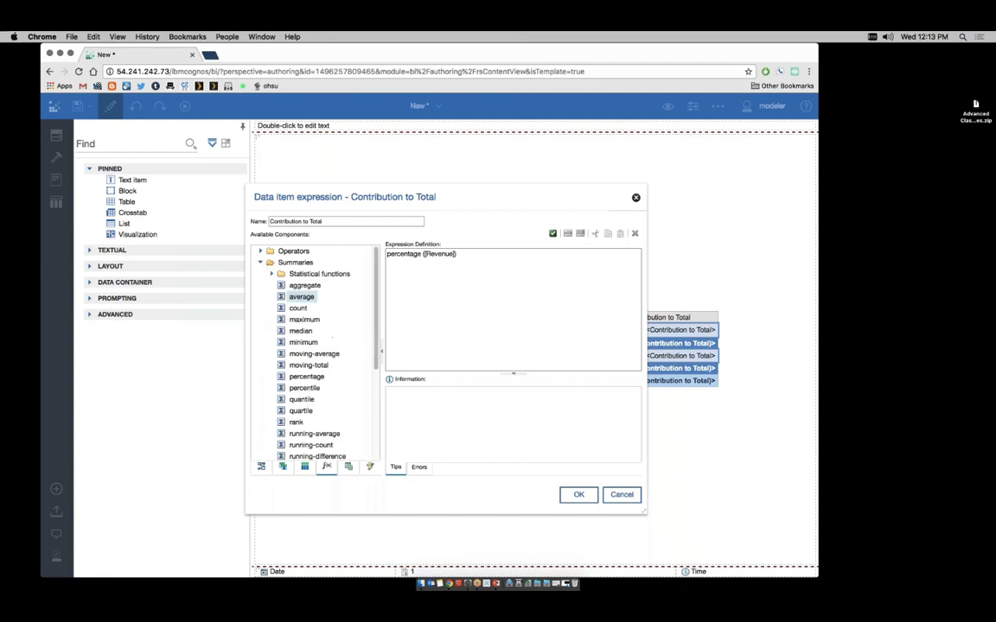
{"action": "left_click", "coordinate": [308, 377]}
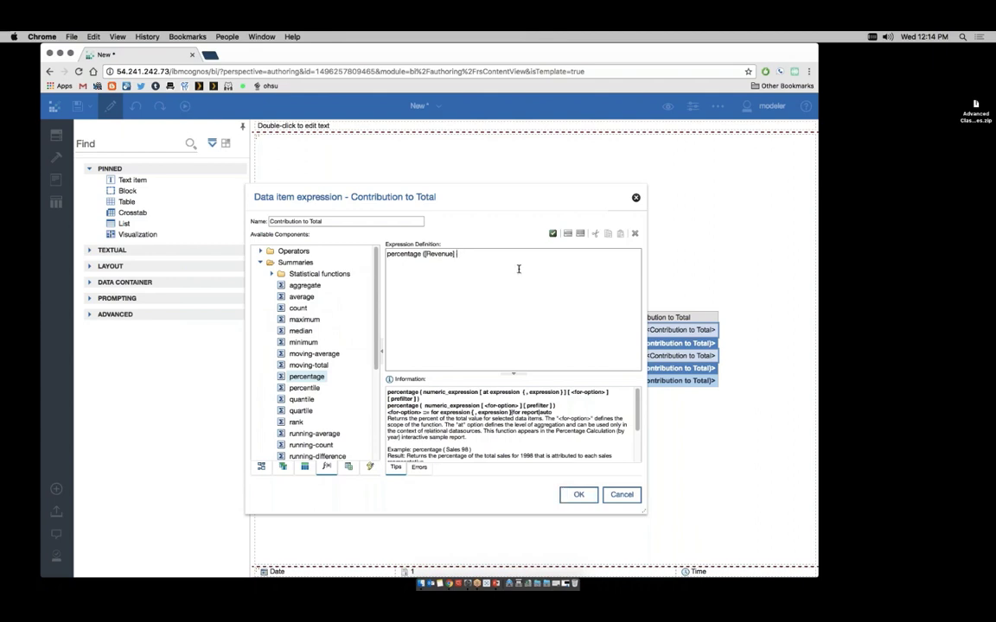
{"action": "type", "text": "for"}
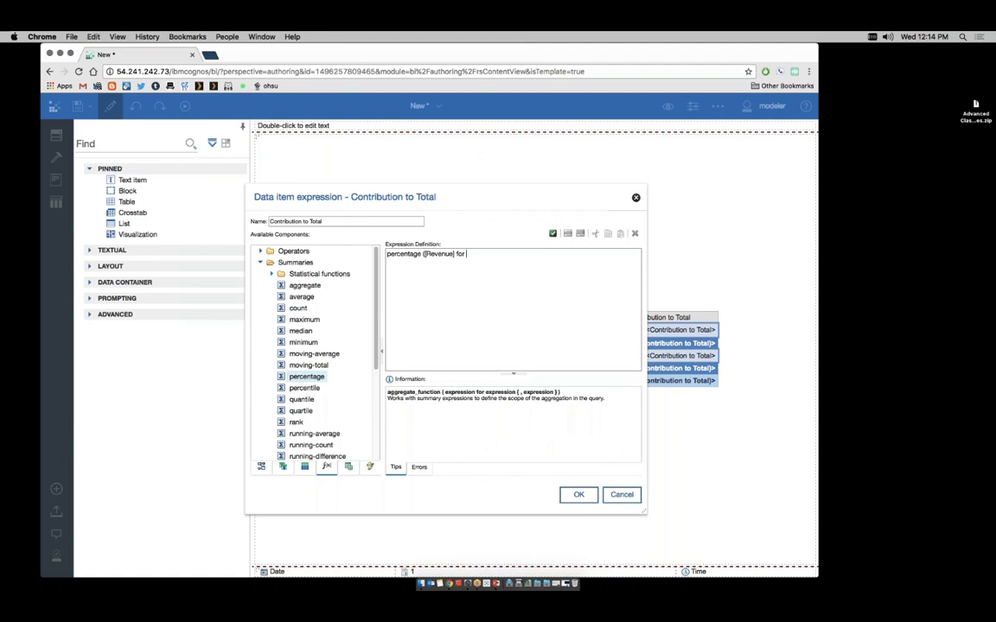
{"action": "left_click", "coordinate": [282, 467]}
{"action": "left_click_drag", "start_coordinate": [296, 252], "coordinate": [507, 258]}
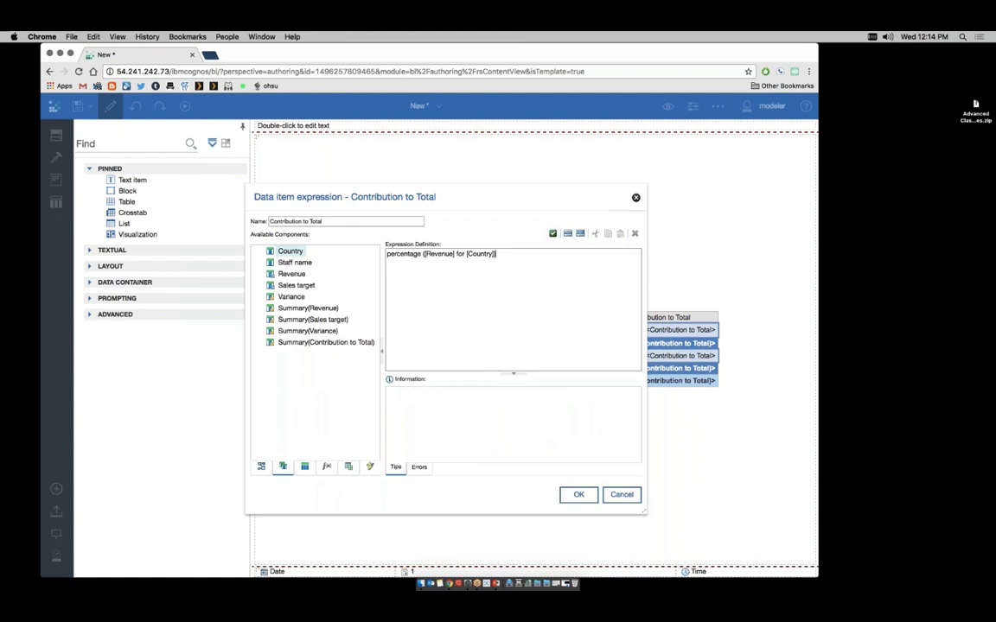
{"action": "left_click", "coordinate": [551, 234]}
{"action": "left_click", "coordinate": [579, 496]}
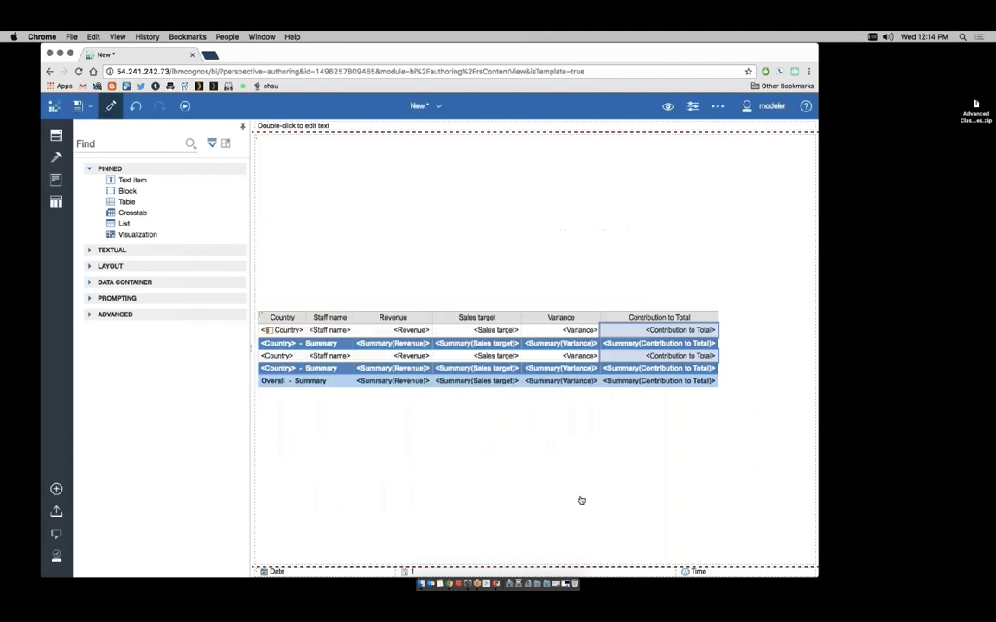
Step: Preview the report to check the 21.75% staff share and Australia's 100.00% summary
{"action": "left_click", "coordinate": [649, 193]}
{"action": "left_click", "coordinate": [667, 105]}
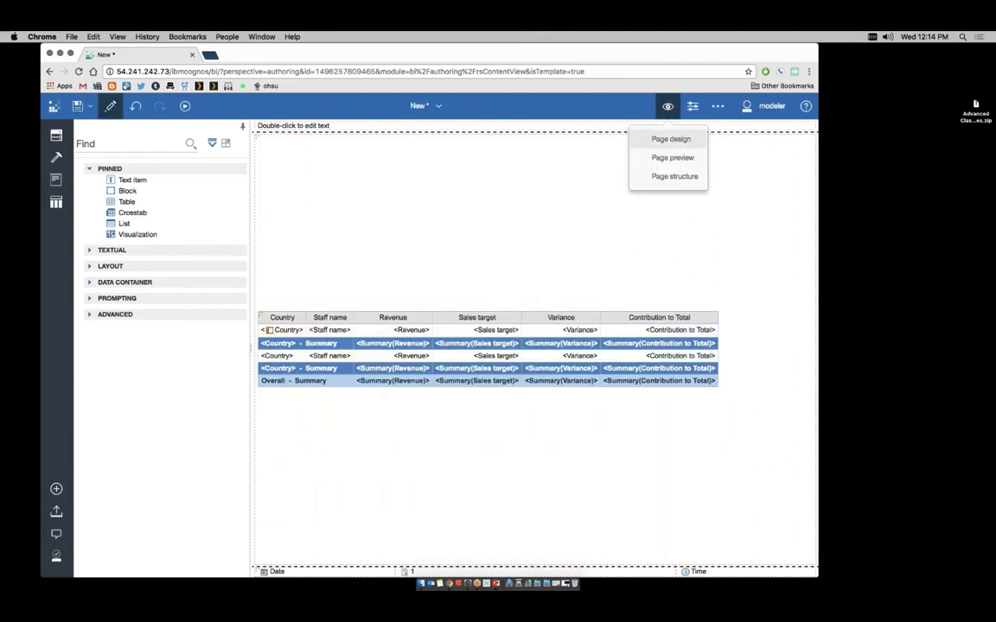
{"action": "left_click", "coordinate": [670, 159]}
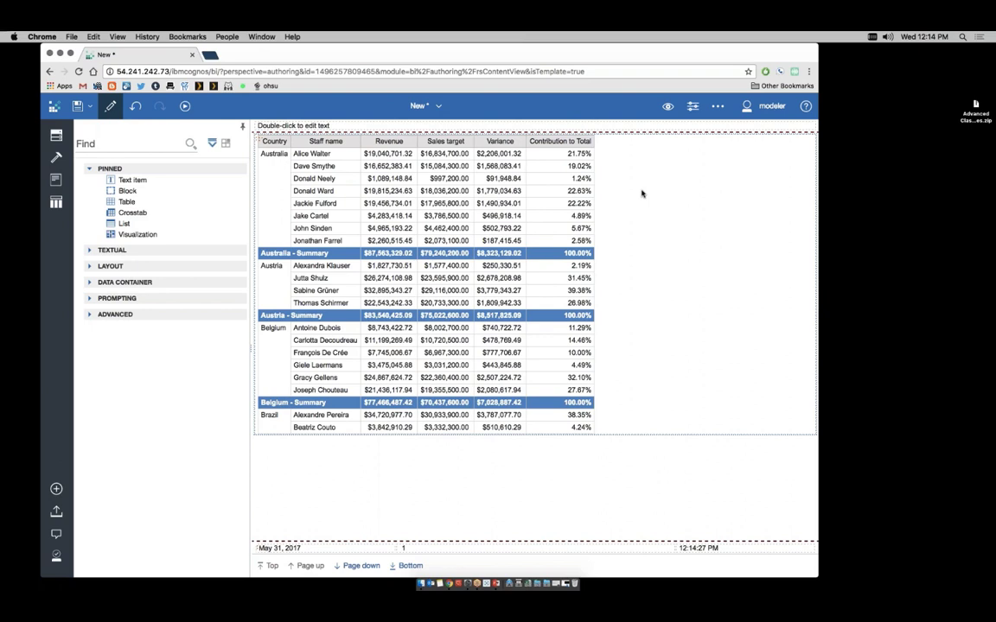
{"action": "left_click", "coordinate": [546, 155]}
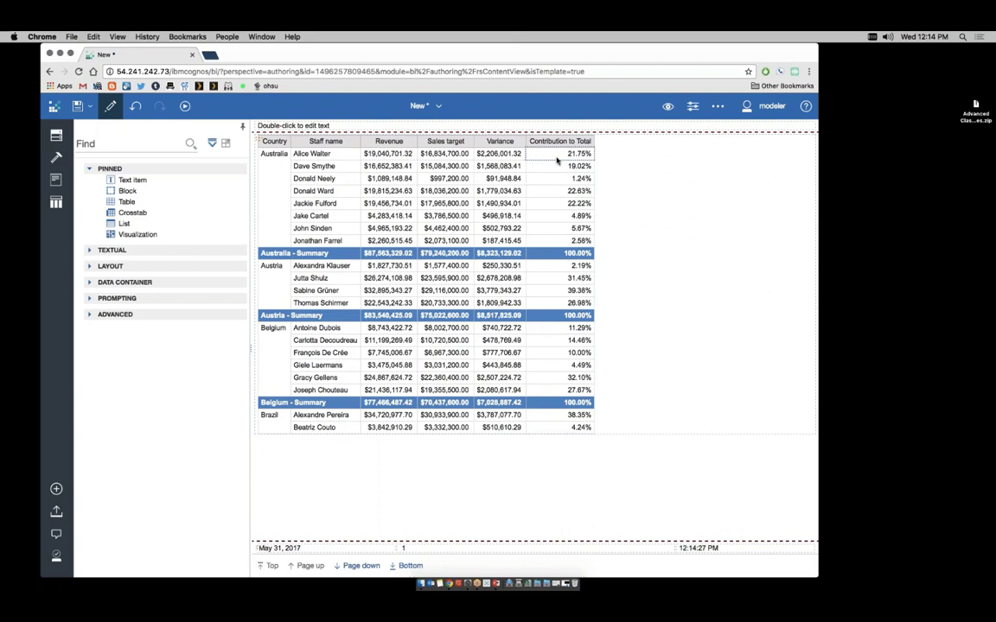
{"action": "left_click", "coordinate": [565, 256]}
{"action": "left_click", "coordinate": [670, 108]}
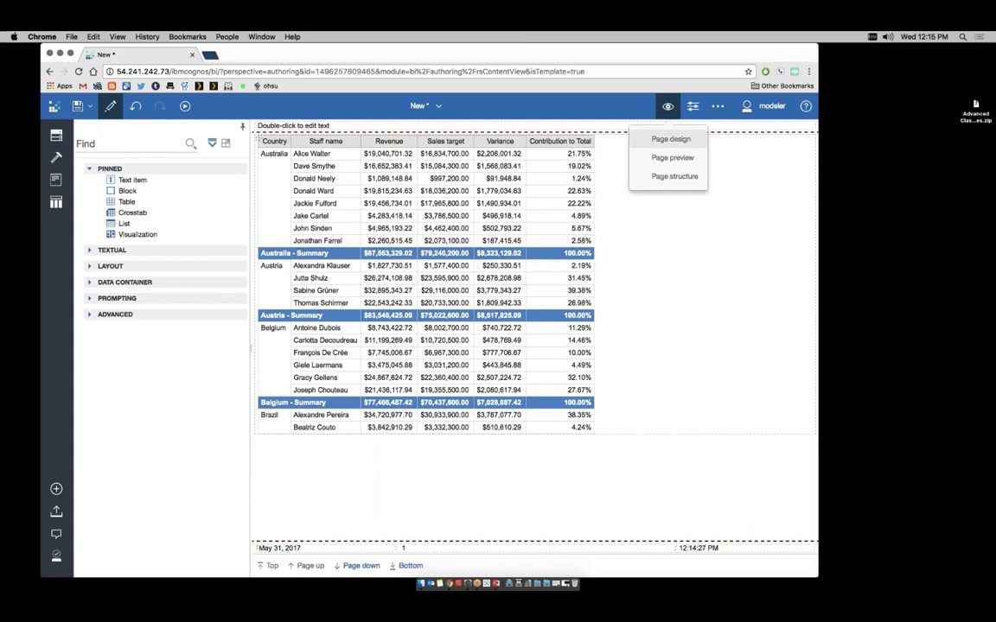
Step: Return to Page design, dismiss the summary-cell warning, and unlock the report layout
{"action": "left_click", "coordinate": [671, 142]}
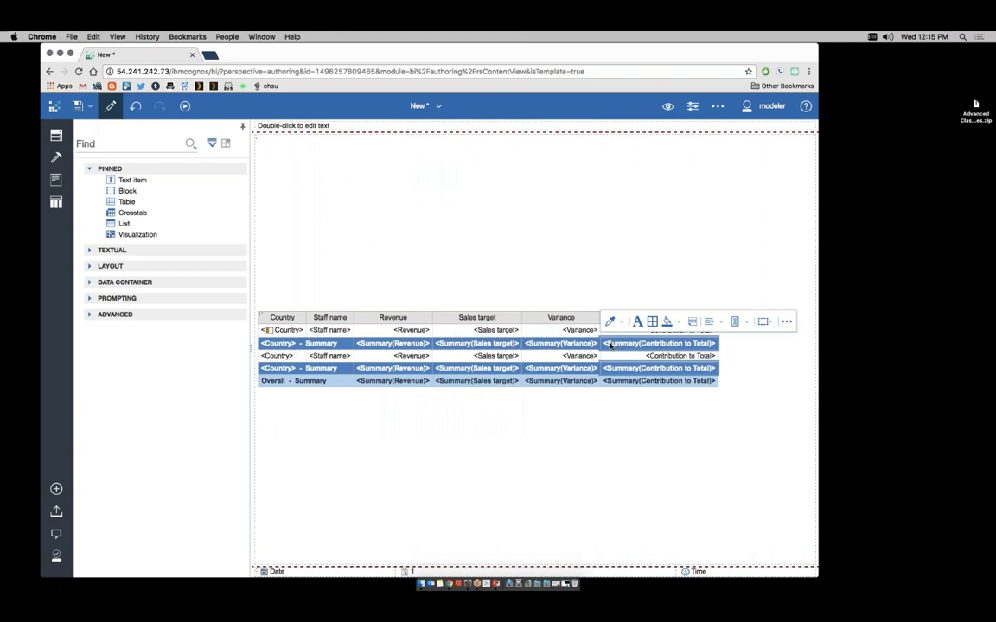
{"action": "double_click", "coordinate": [623, 348]}
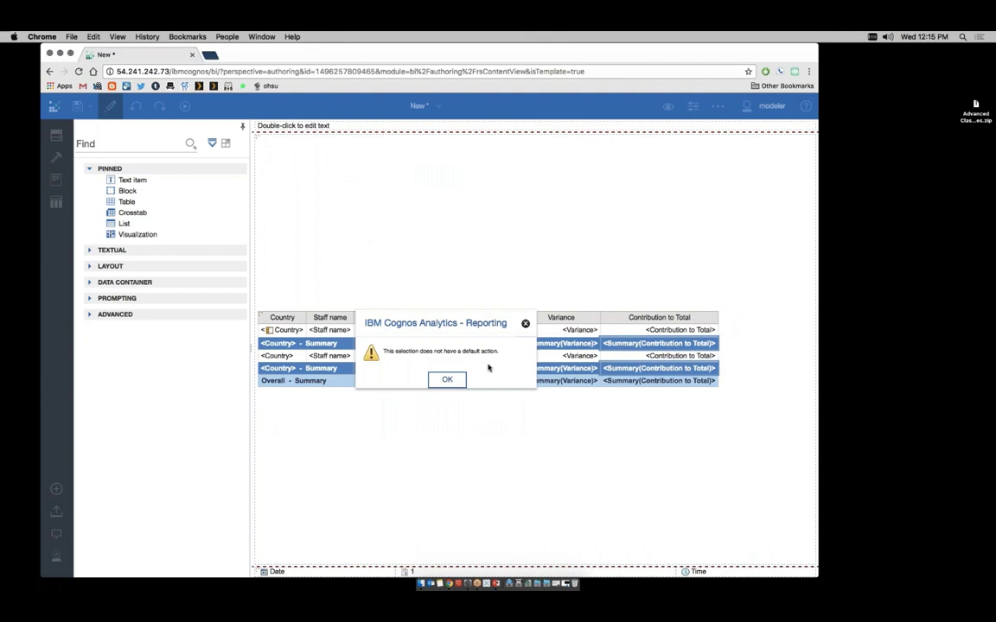
{"action": "left_click", "coordinate": [525, 324]}
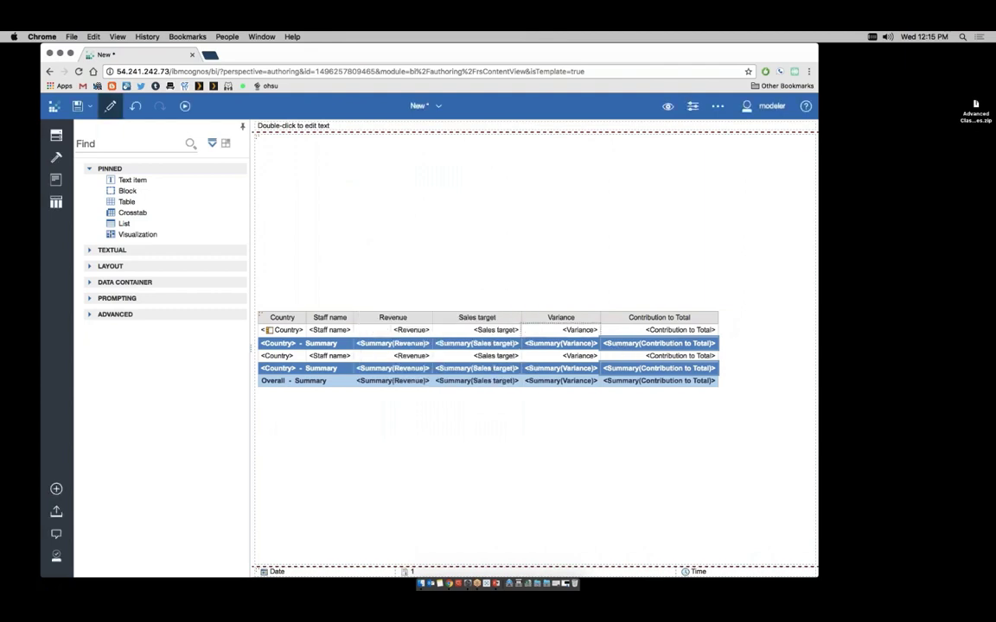
{"action": "left_click", "coordinate": [714, 111]}
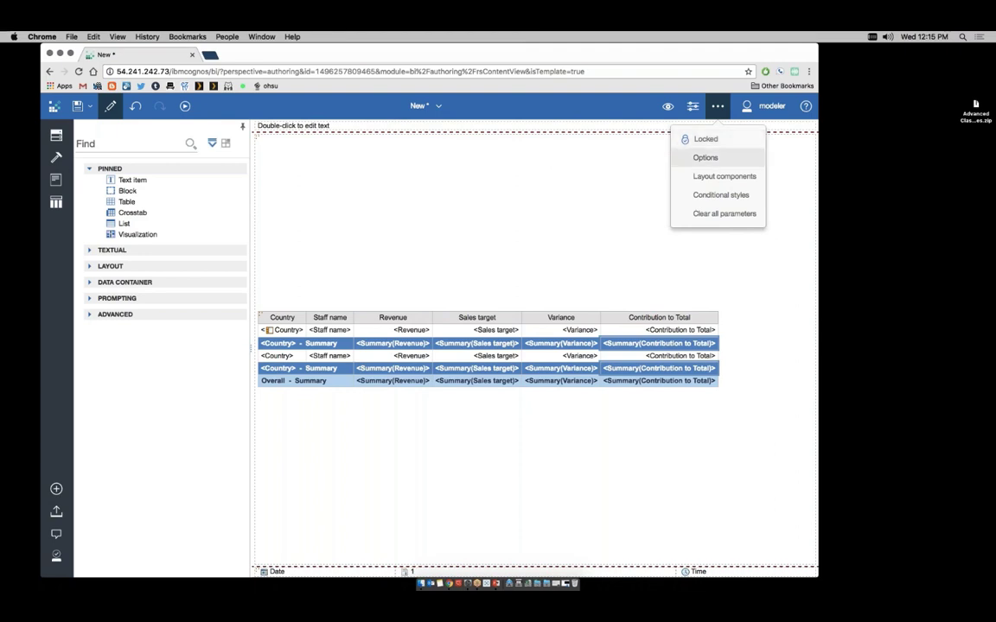
{"action": "left_click", "coordinate": [735, 141]}
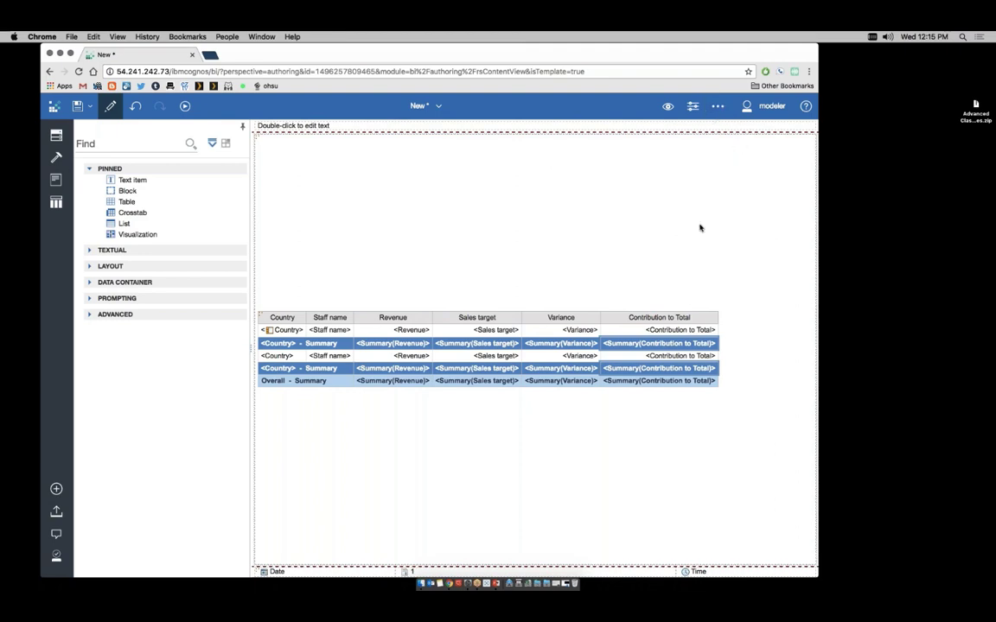
Step: Replace the summary Contribution cells with a query calculation named 'Country Contribution to Total'
{"action": "left_click", "coordinate": [644, 346]}
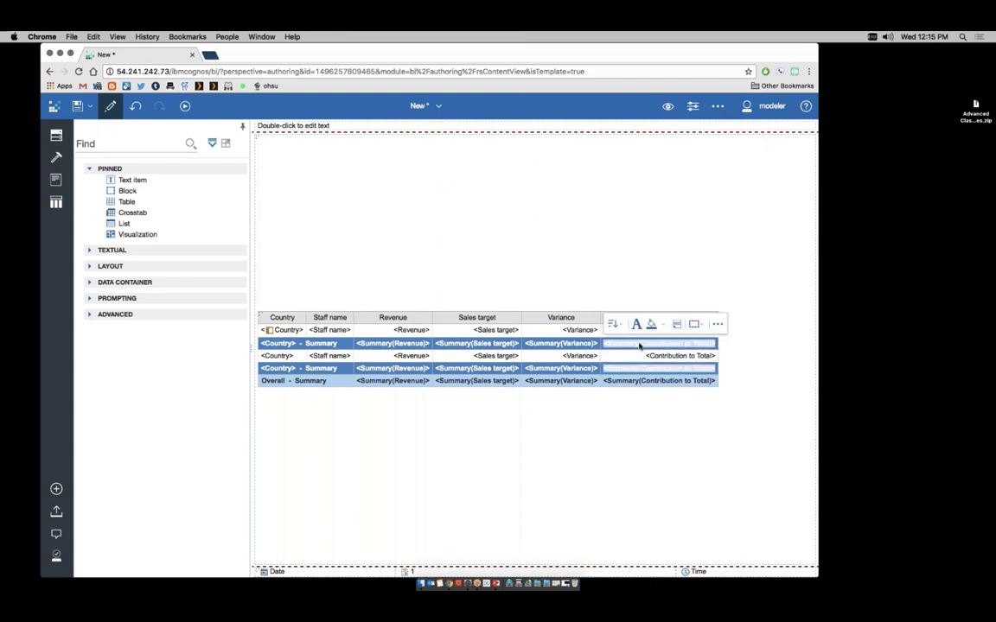
{"action": "left_click", "coordinate": [719, 325]}
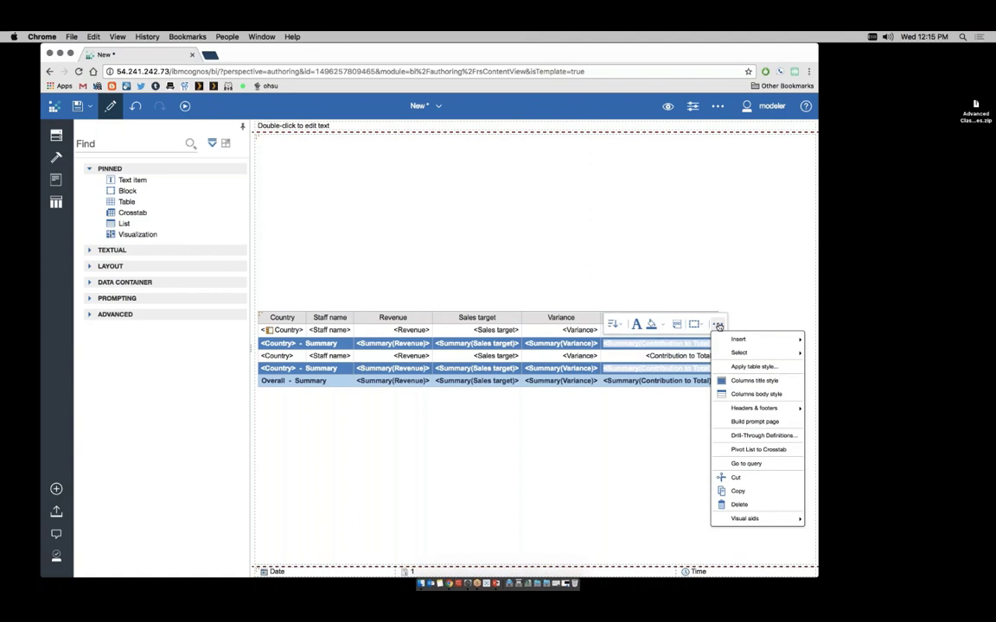
{"action": "left_click", "coordinate": [756, 505]}
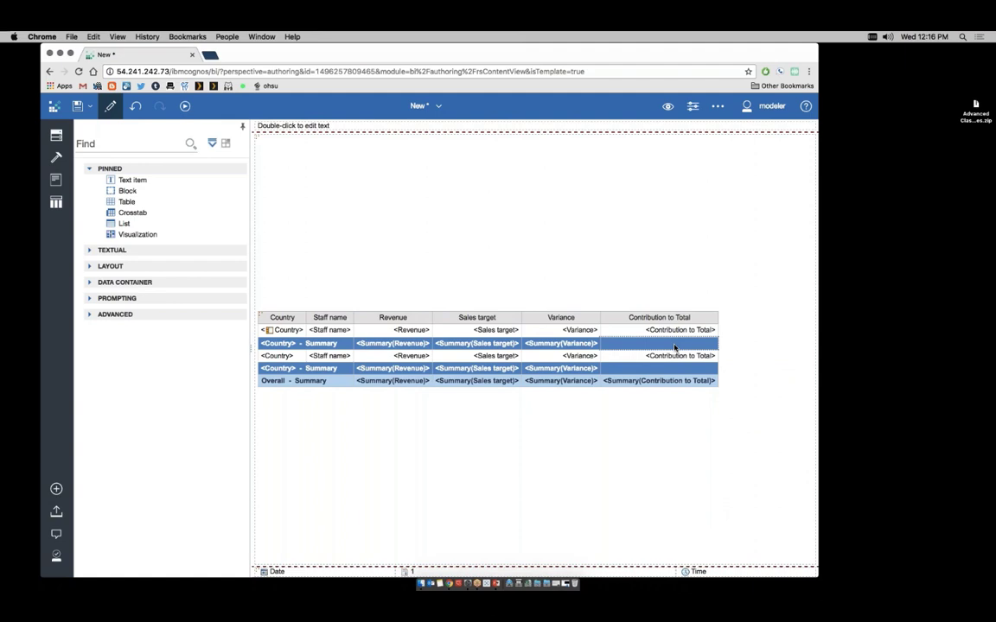
{"action": "left_click", "coordinate": [88, 250]}
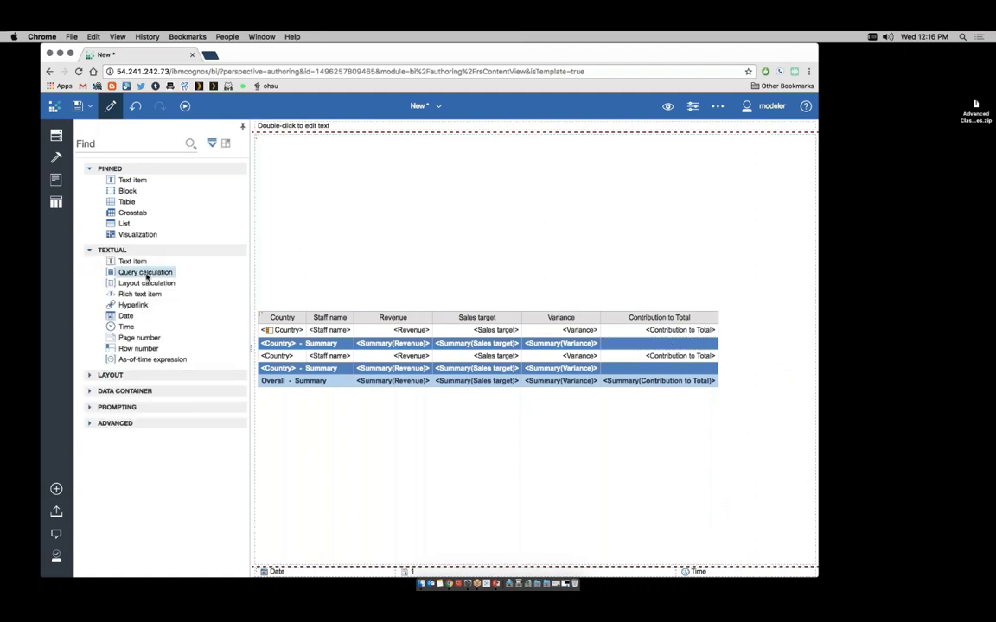
{"action": "left_click_drag", "start_coordinate": [145, 276], "coordinate": [664, 349]}
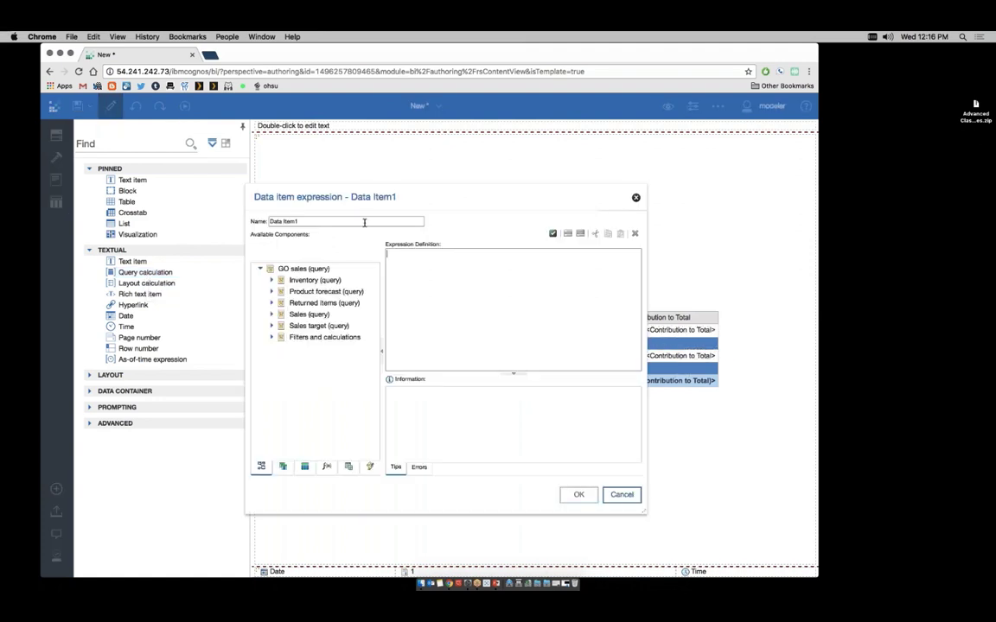
{"action": "left_click_drag", "start_coordinate": [365, 221], "coordinate": [259, 222]}
{"action": "type", "text": "Country Contribution to Total"}
Step: Define it as percentage([Revenue]), validate the expression, and accept it
{"action": "left_click", "coordinate": [422, 284]}
{"action": "type", "text": "pe"}
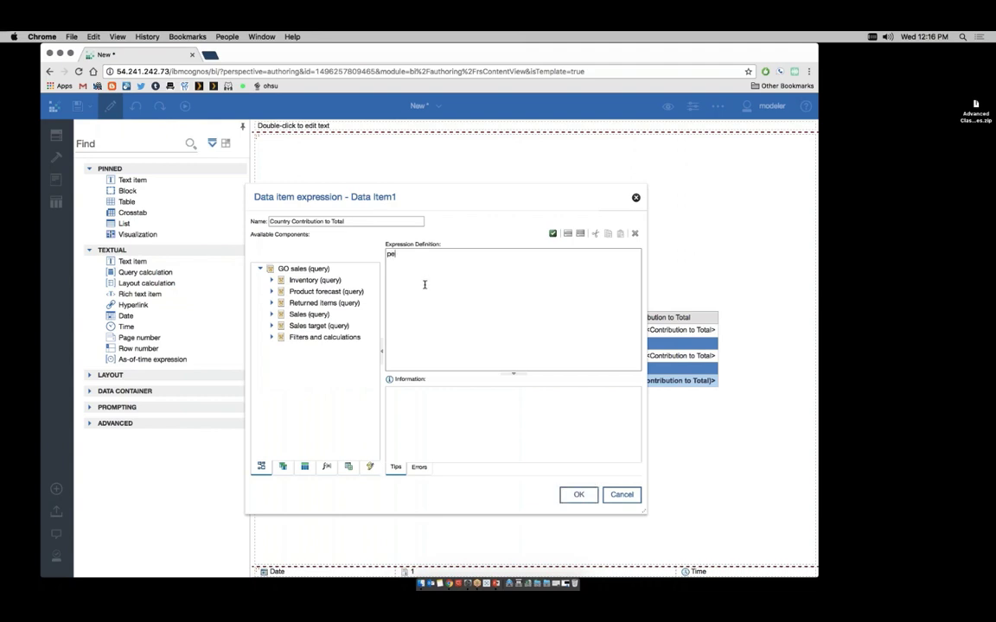
{"action": "type", "text": "rcentage("}
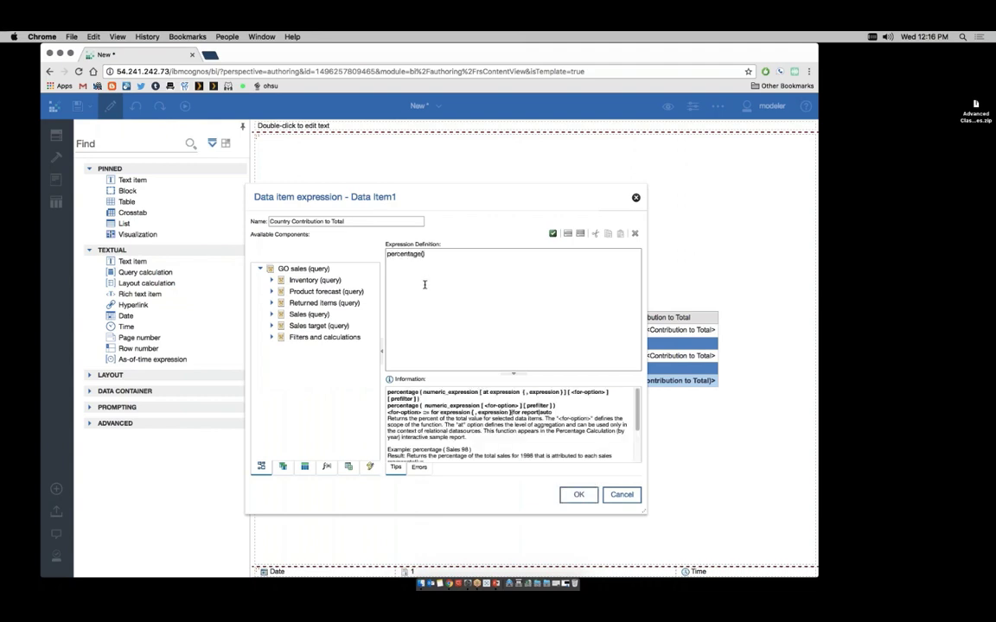
{"action": "left_click", "coordinate": [282, 466]}
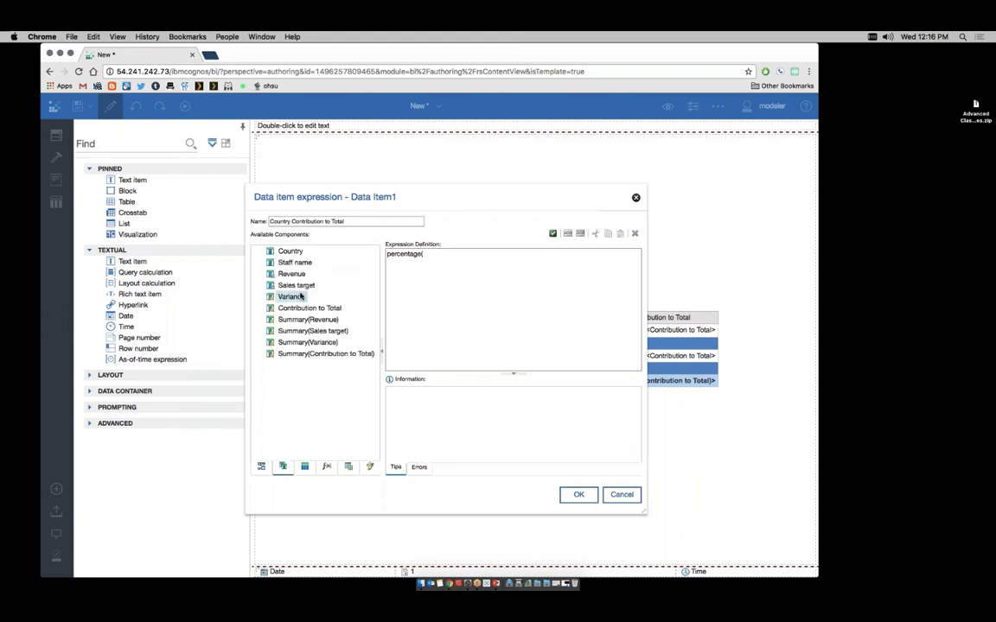
{"action": "left_click_drag", "start_coordinate": [300, 271], "coordinate": [460, 255]}
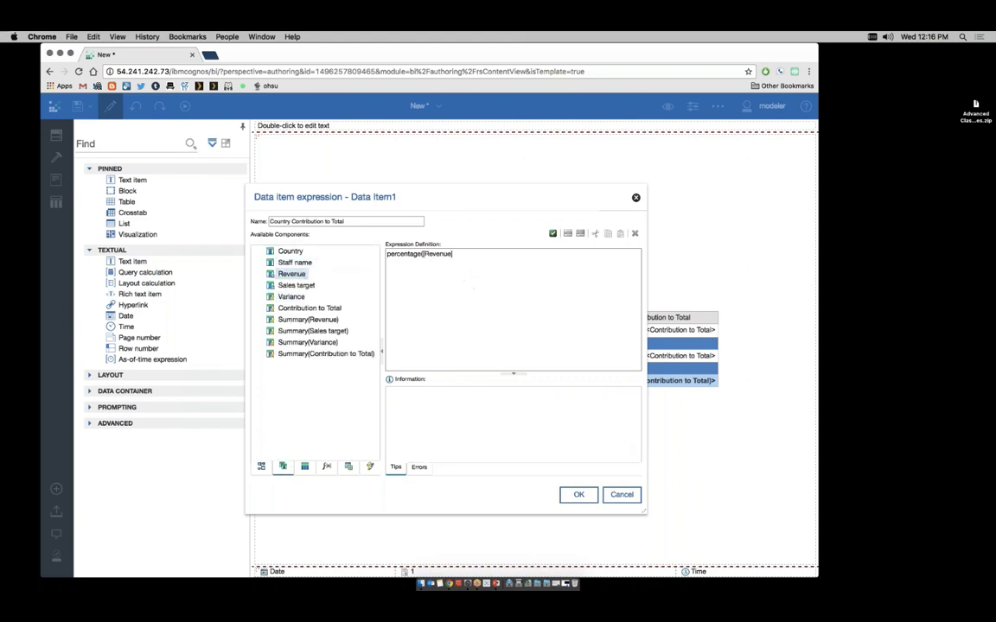
{"action": "type", "text": ")"}
{"action": "left_click", "coordinate": [552, 234]}
{"action": "left_click", "coordinate": [579, 494]}
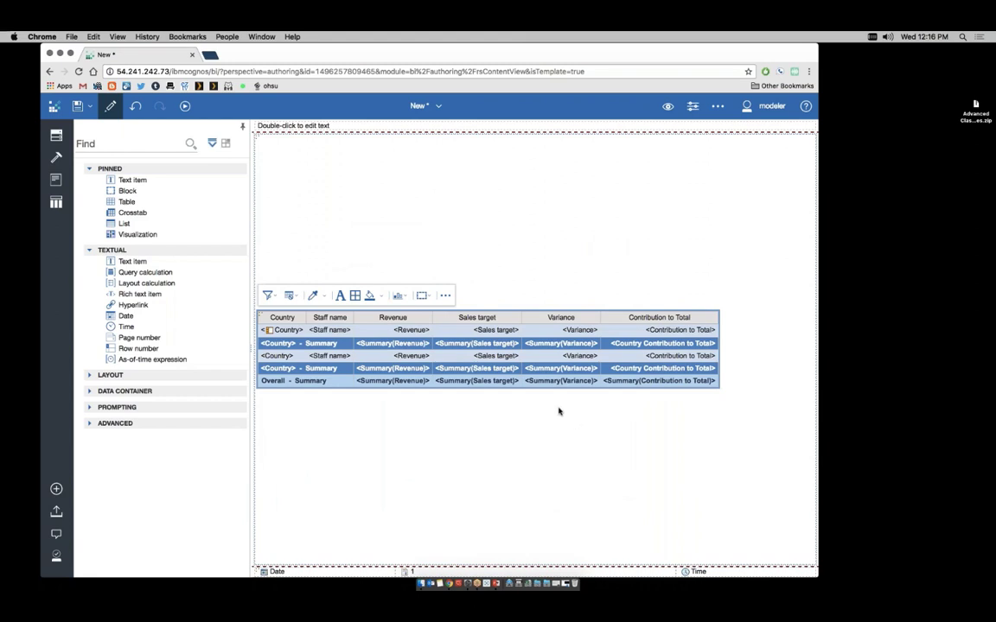
Step: Format the Country Contribution to Total cells as Percent and relock the report layout
{"action": "left_click", "coordinate": [604, 346]}
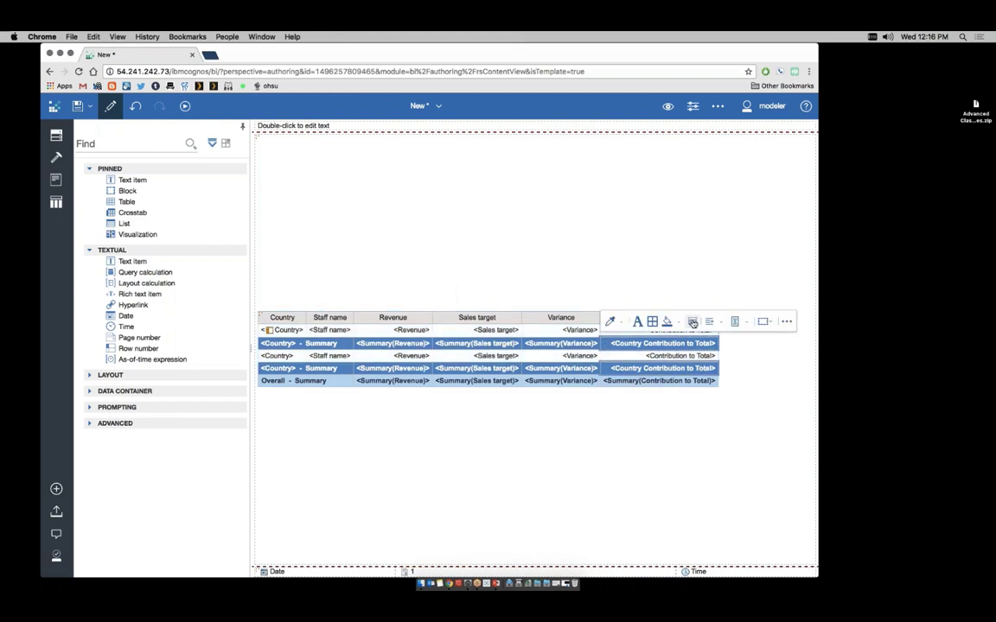
{"action": "left_click", "coordinate": [623, 290]}
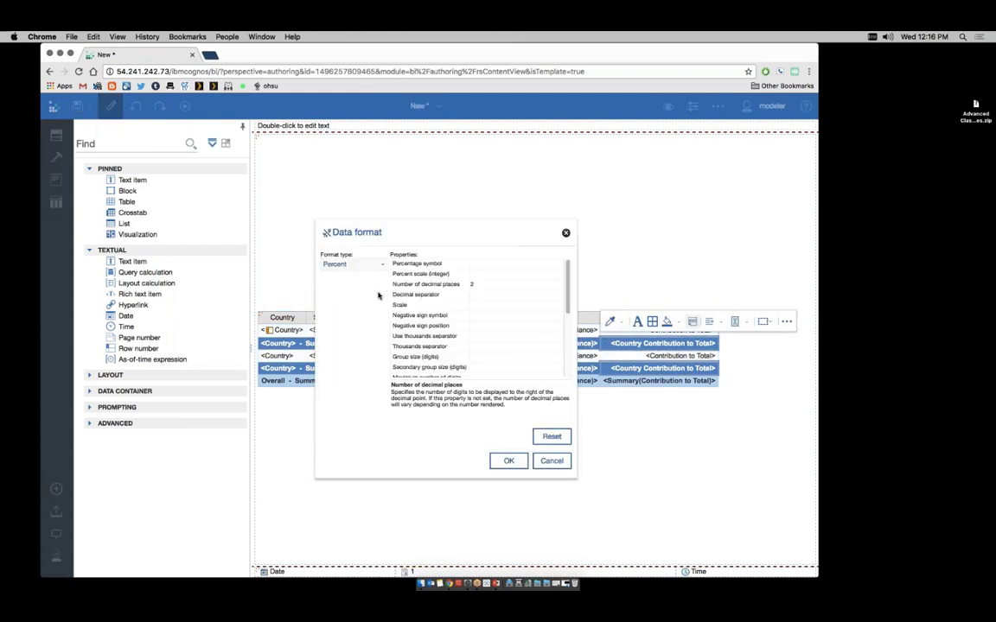
{"action": "left_click", "coordinate": [509, 462]}
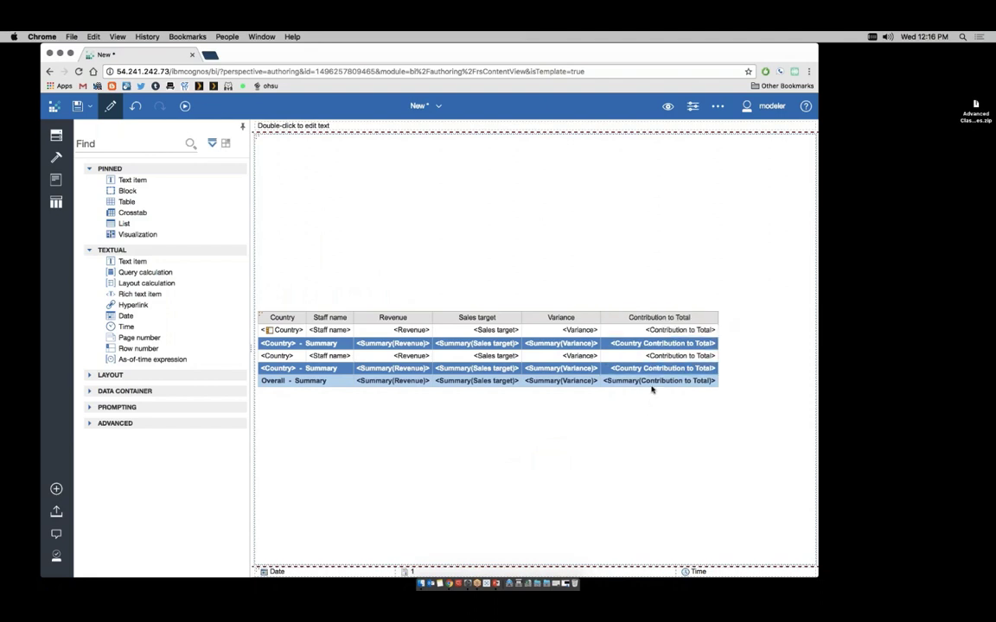
{"action": "left_click", "coordinate": [718, 105]}
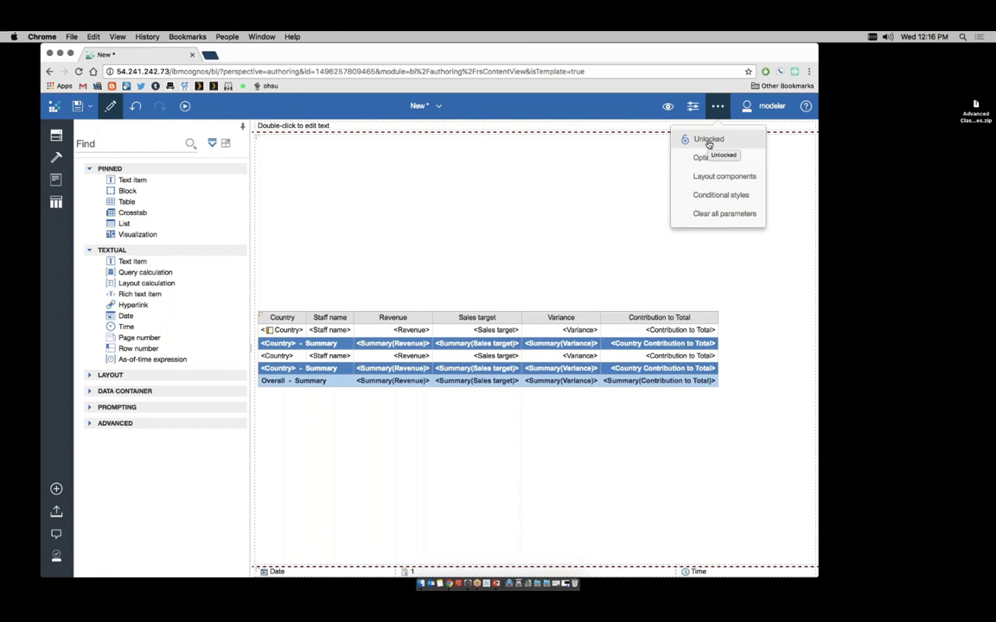
{"action": "left_click", "coordinate": [709, 140]}
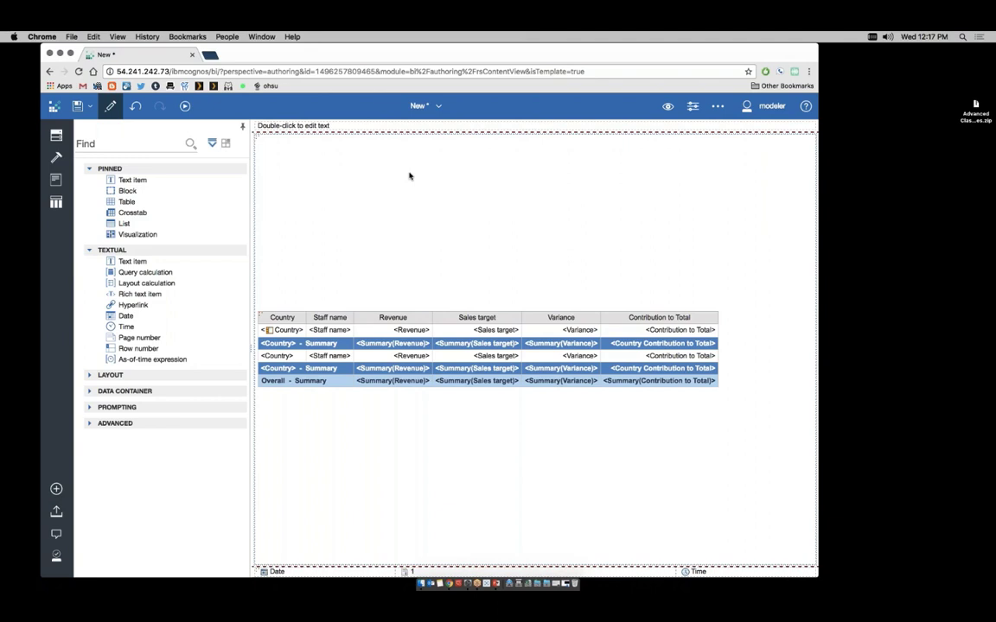
Step: Set the list's Rows per page property to 200
{"action": "left_click", "coordinate": [260, 317]}
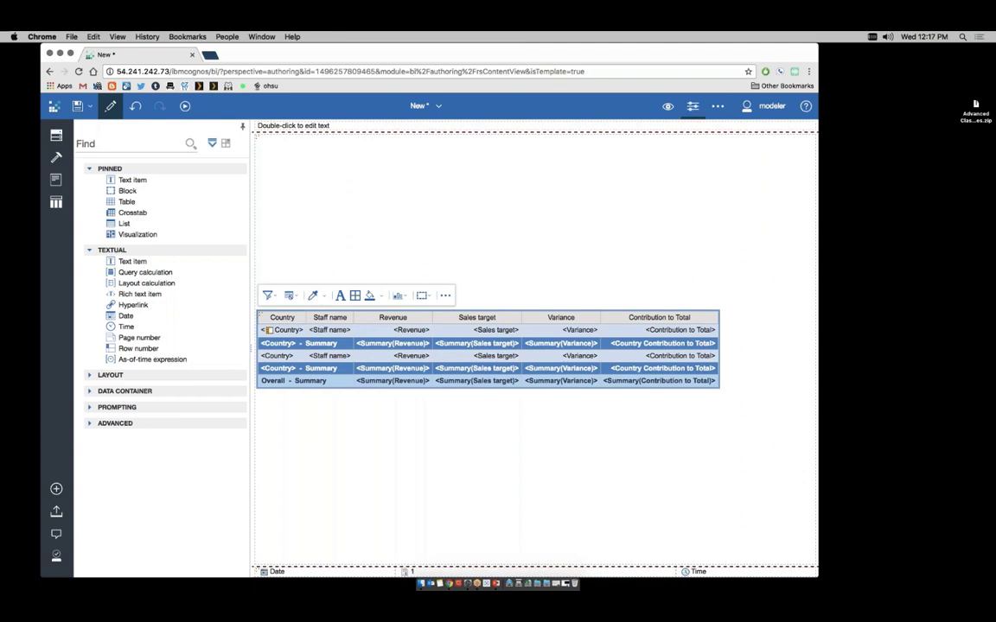
{"action": "left_click", "coordinate": [692, 105]}
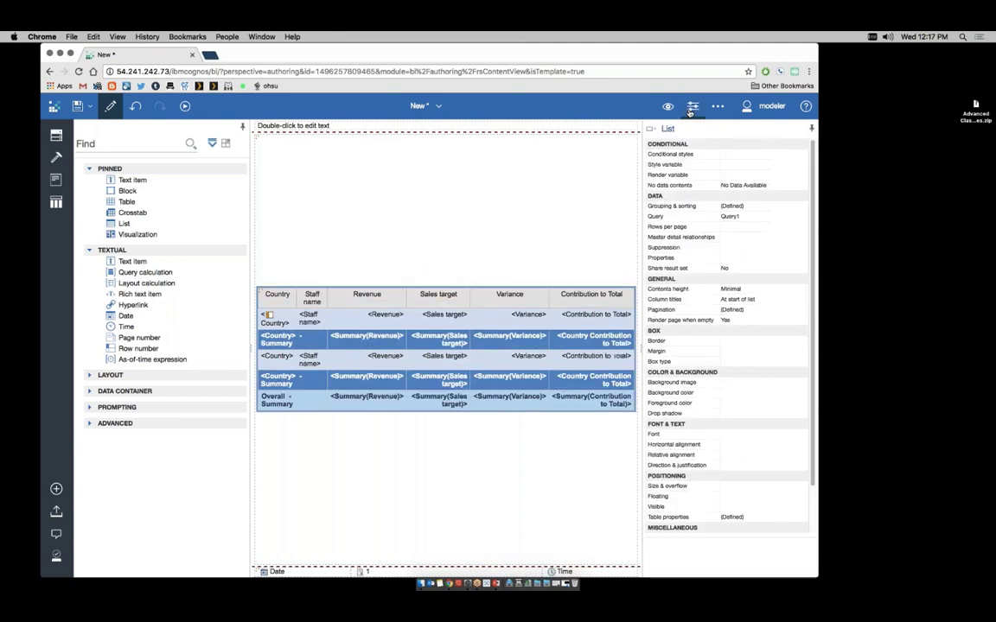
{"action": "left_click", "coordinate": [723, 227]}
{"action": "type", "text": "200"}
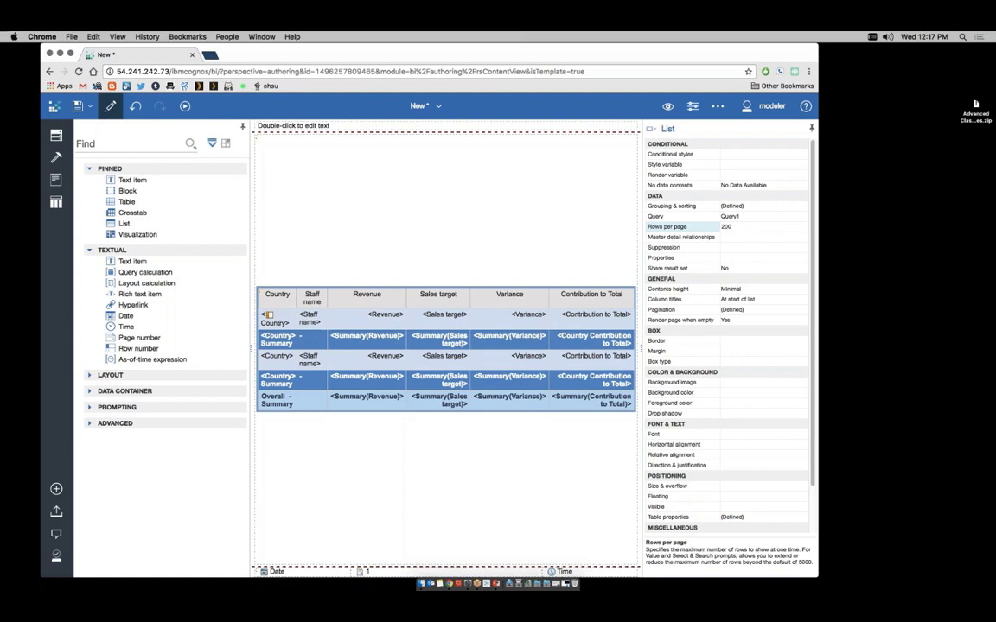
{"action": "key", "text": "Return"}
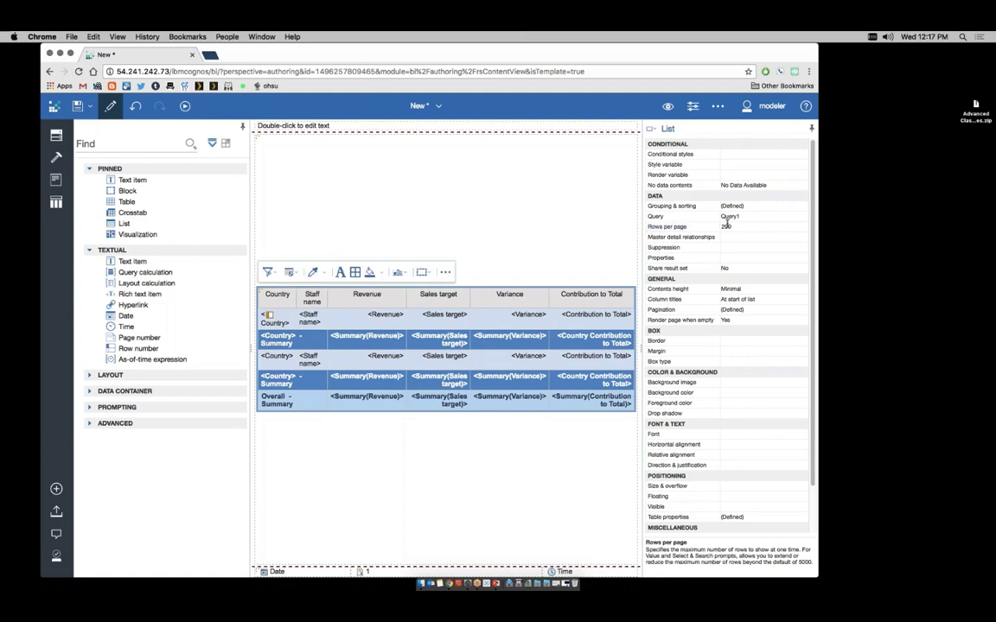
Step: Close the Properties pane and scroll through the report output
{"action": "left_click", "coordinate": [692, 105]}
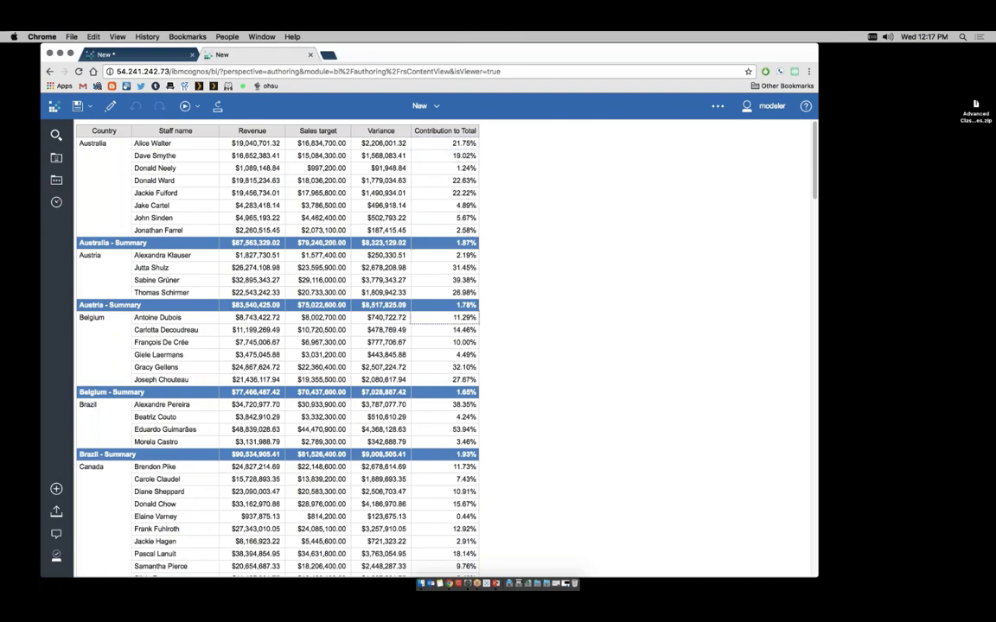
{"action": "scroll", "coordinate": [456, 248], "scroll_direction": "down", "scroll_amount": 15}
{"action": "scroll", "coordinate": [445, 345], "scroll_direction": "down", "scroll_amount": 15}
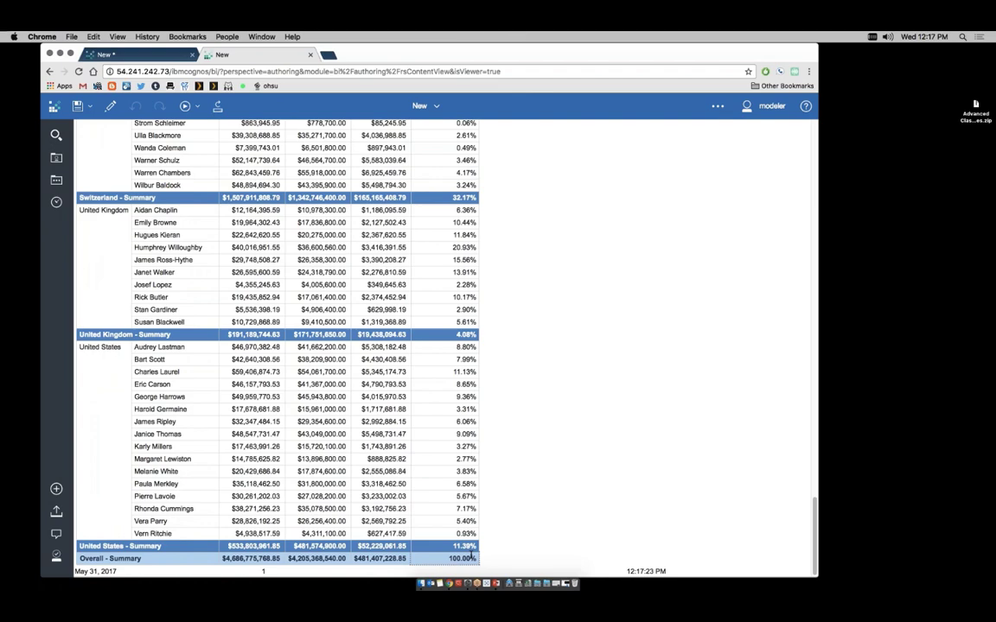
{"action": "scroll", "coordinate": [471, 558], "scroll_direction": "up", "scroll_amount": 20}
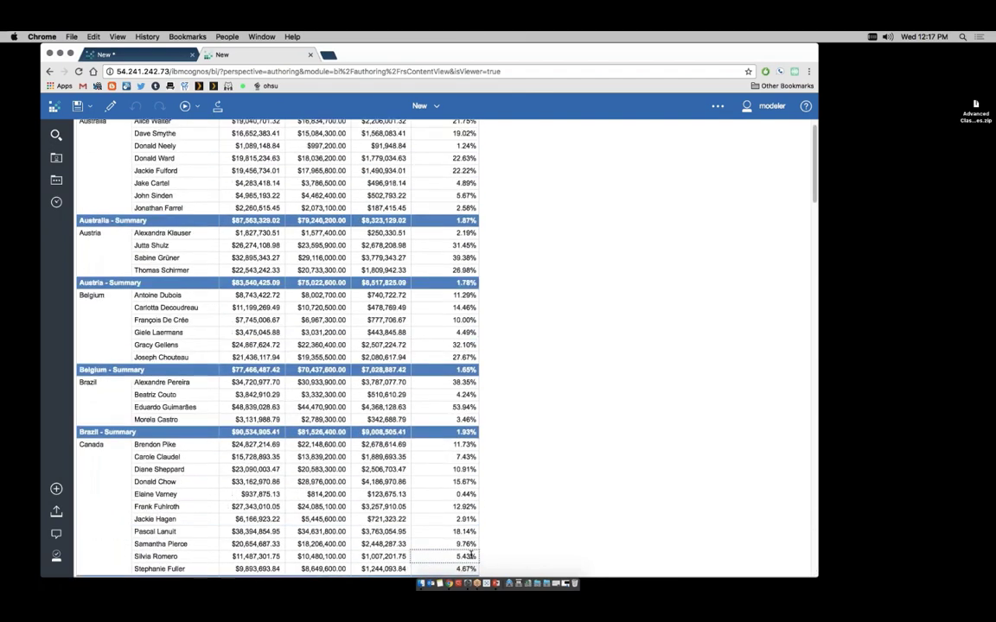
{"action": "scroll", "coordinate": [467, 518], "scroll_direction": "up", "scroll_amount": 1}
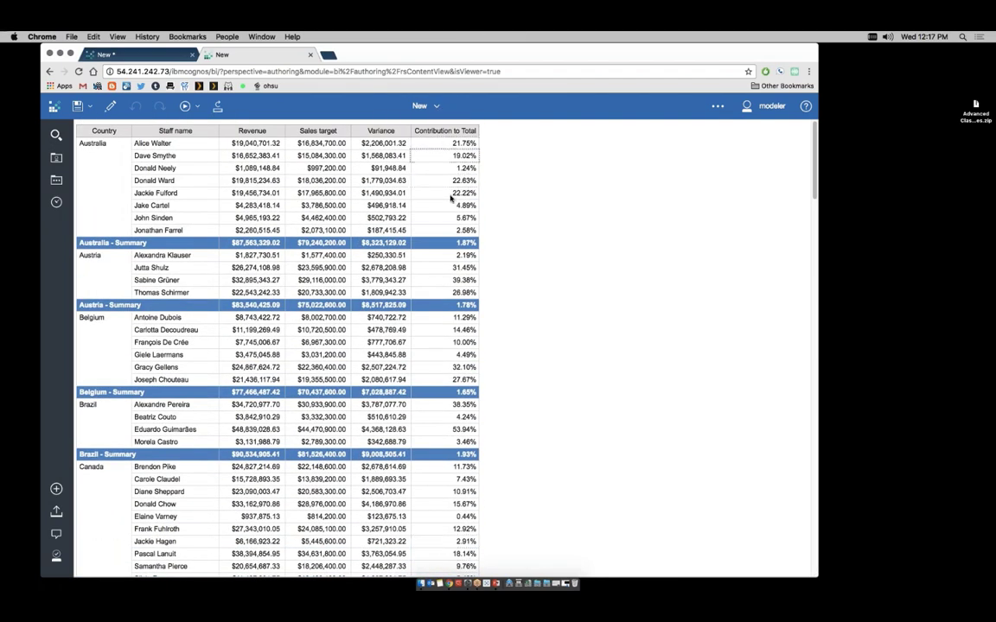
Step: Compare Australia's 1.87% country share with staff contributions of 21.75%, 2.58% and 5.67%
{"action": "left_click", "coordinate": [454, 244]}
{"action": "left_click", "coordinate": [440, 147]}
{"action": "left_click", "coordinate": [447, 243]}
{"action": "left_click", "coordinate": [445, 231]}
{"action": "left_click", "coordinate": [447, 220]}
{"action": "left_click", "coordinate": [444, 245]}
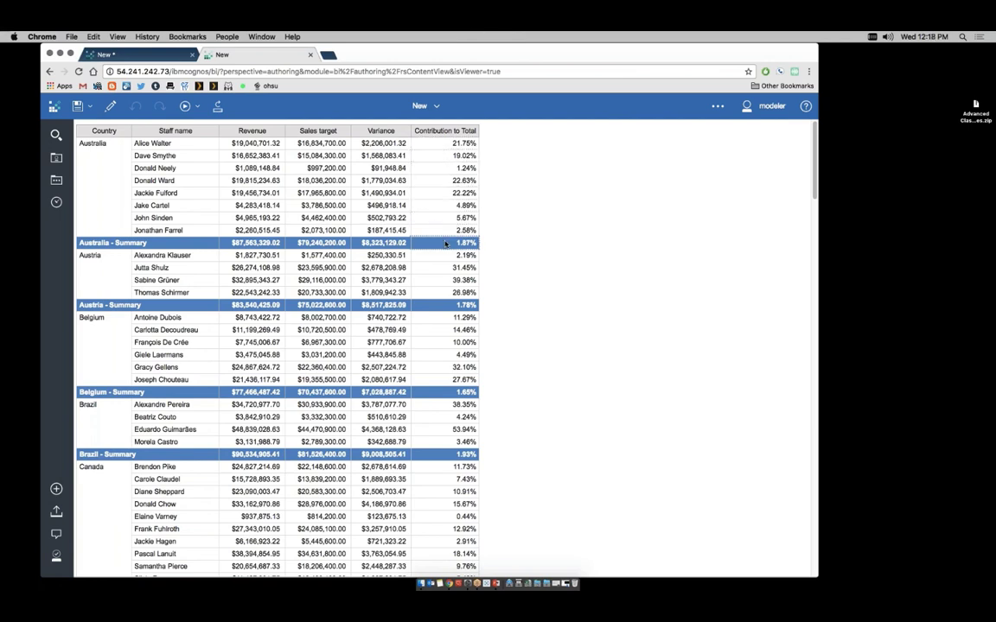